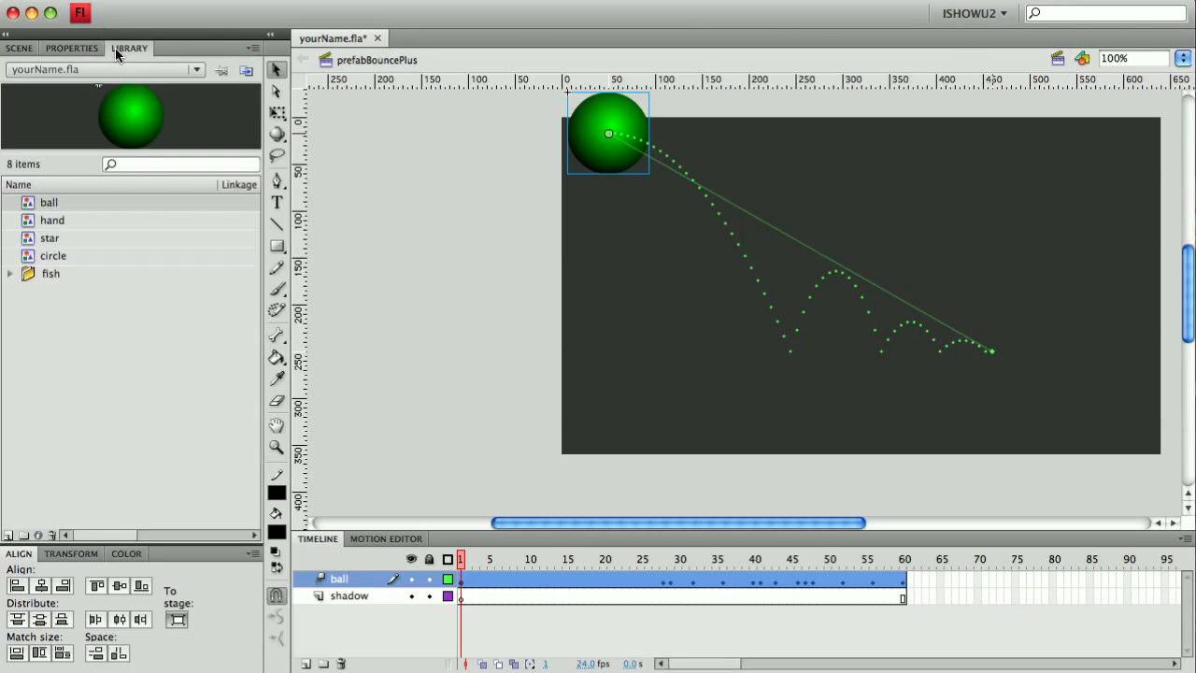
Step: Place a ball symbol instance on the shadow layer at frame 1, over the stage's lower-left corner at about X -4.5, Y 301.5
drag(128, 137, 590, 433)
click(876, 285)
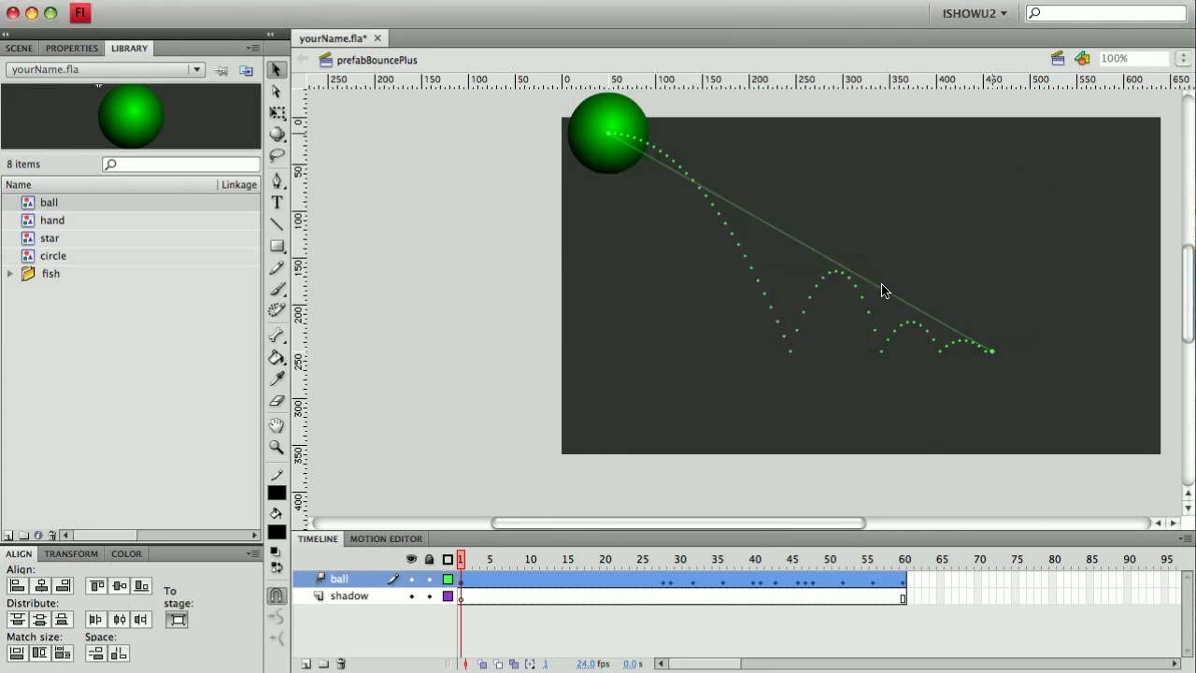
click(459, 599)
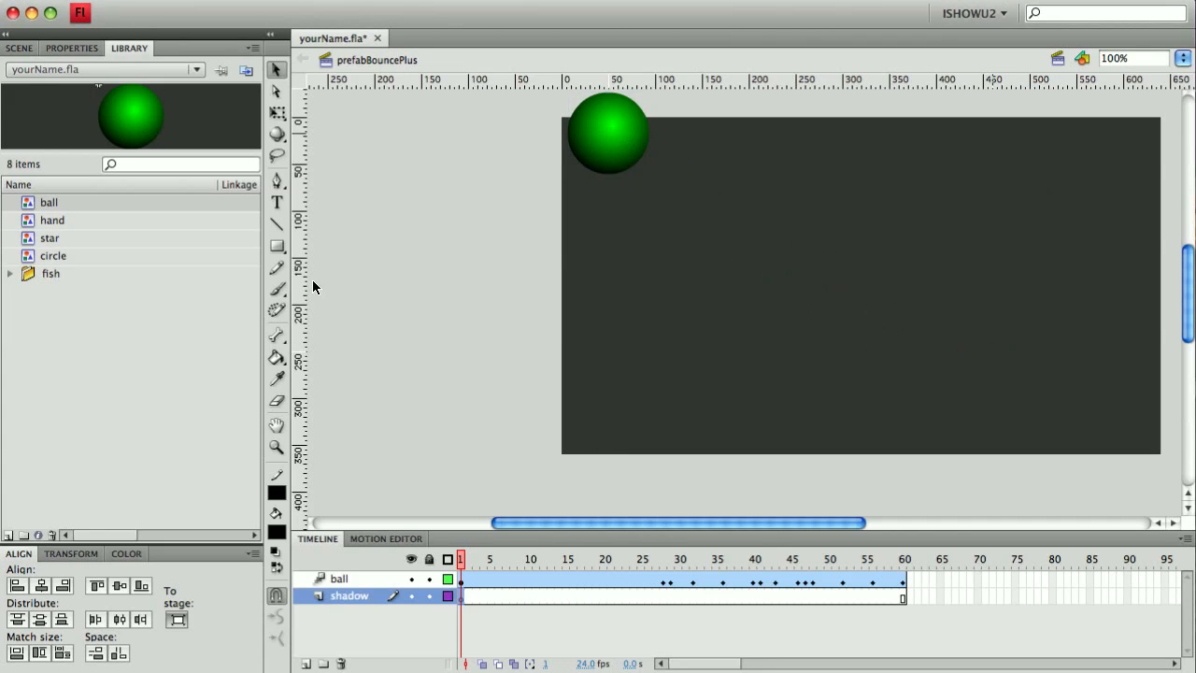
drag(161, 121, 625, 440)
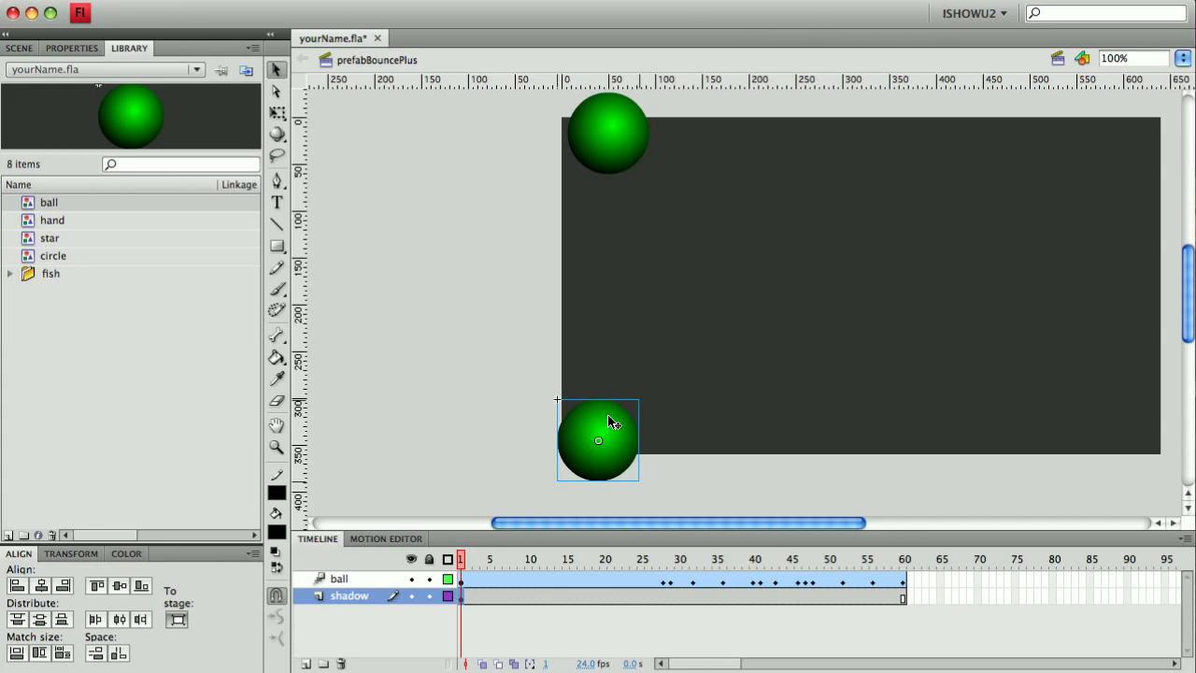
Step: Apply a Tint color effect to the shadow instance, using black at 100%
click(74, 49)
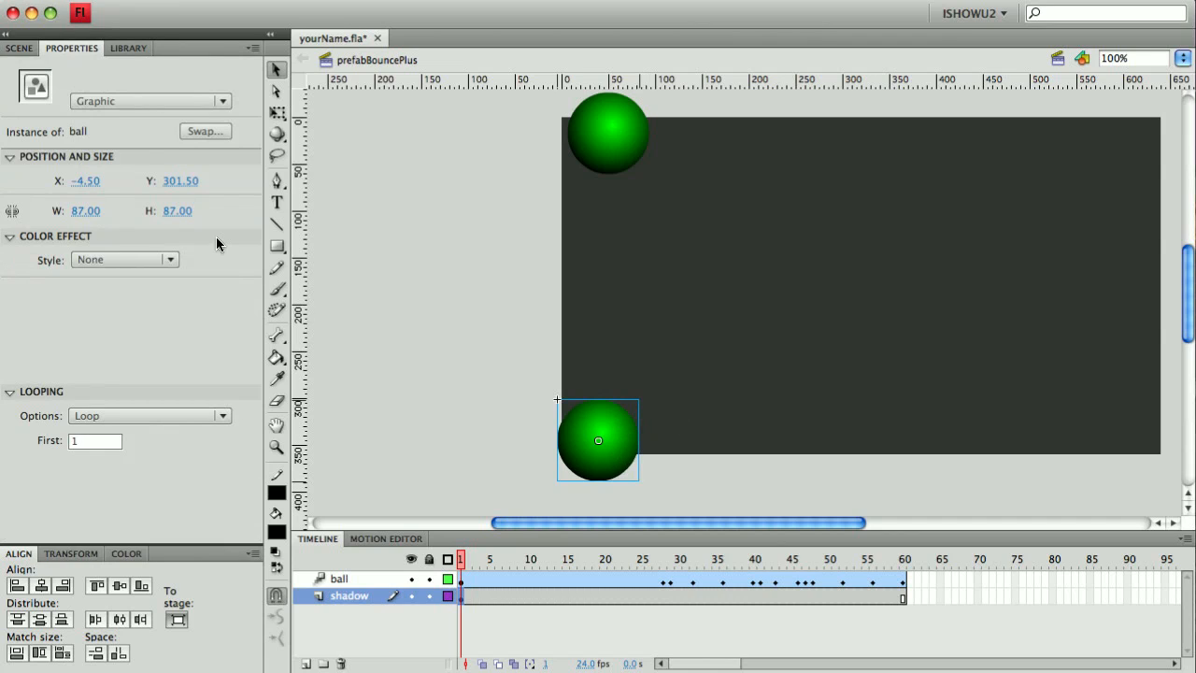
click(112, 260)
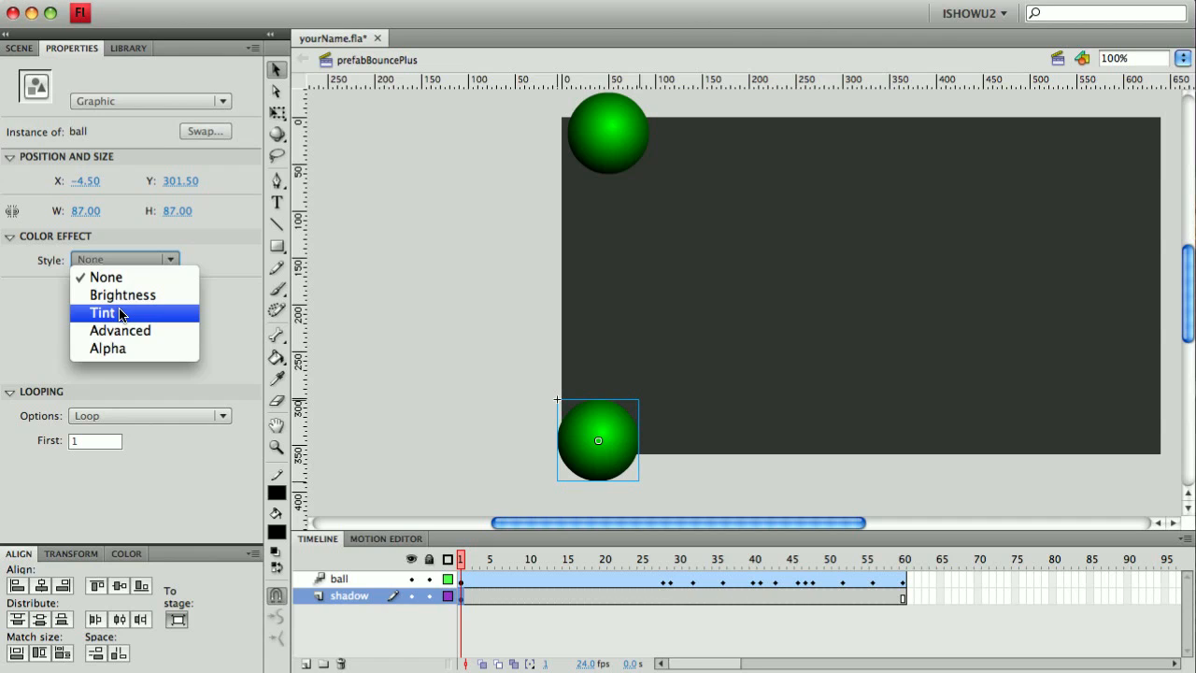
click(119, 315)
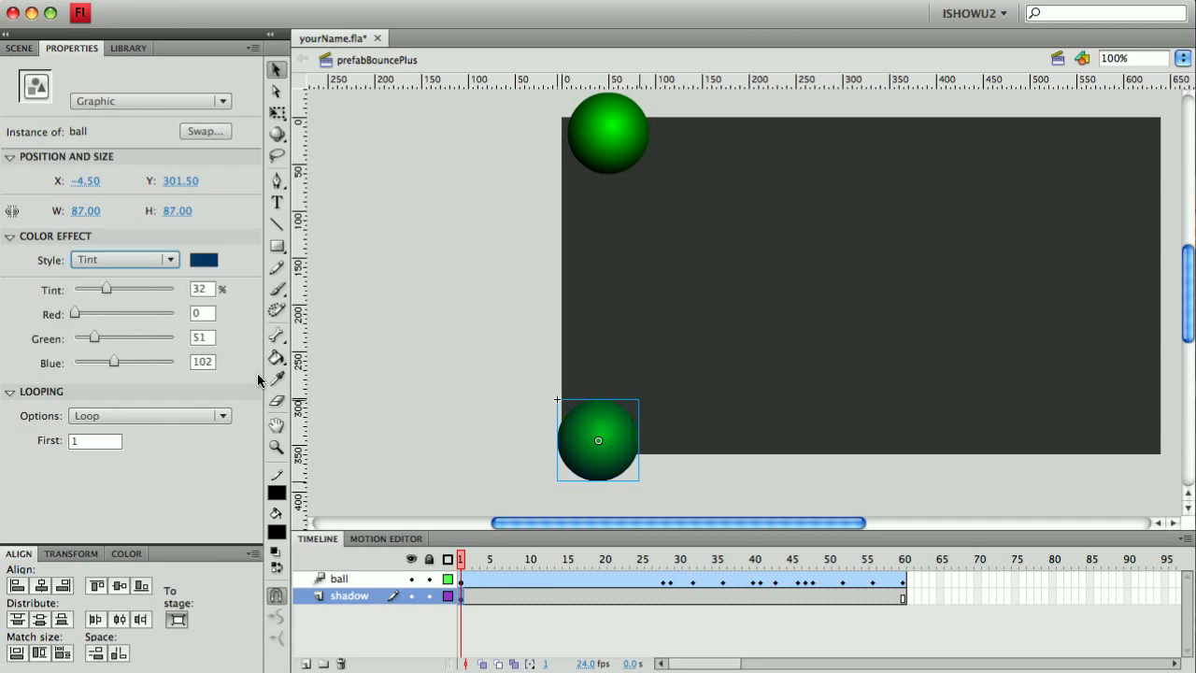
click(202, 260)
click(198, 286)
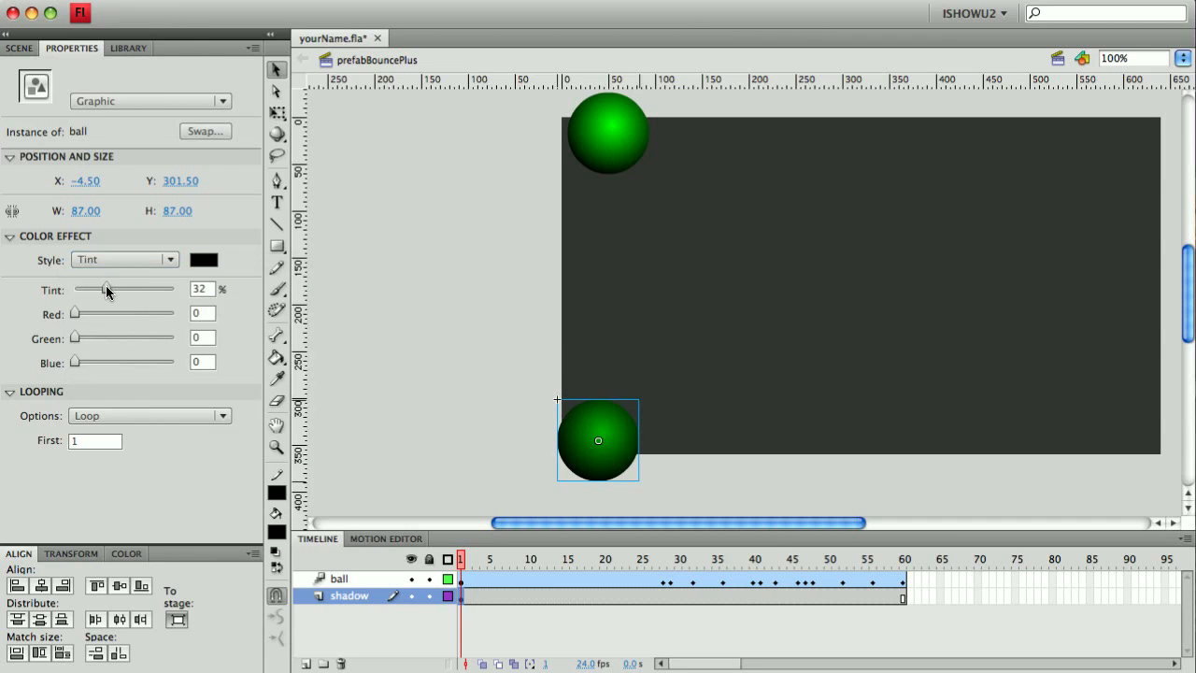
drag(106, 291, 227, 315)
Step: Switch the shadow instance's color effect to Advanced and set its alpha to 50%
click(157, 260)
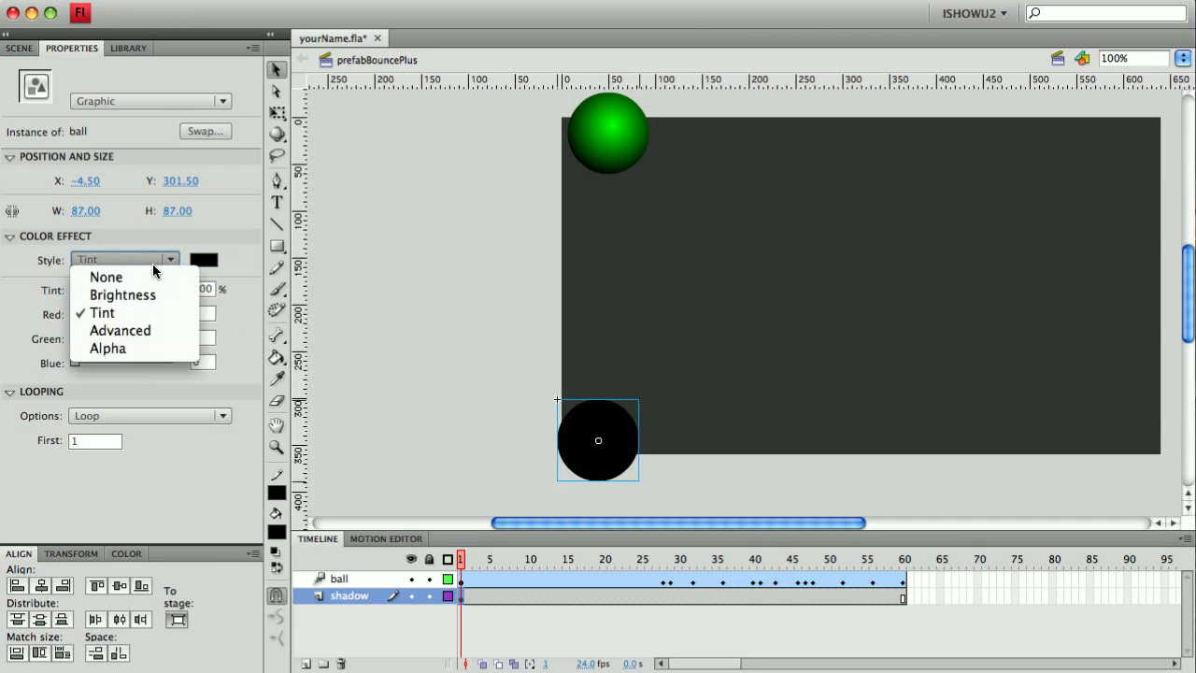
click(145, 333)
drag(80, 289, 34, 291)
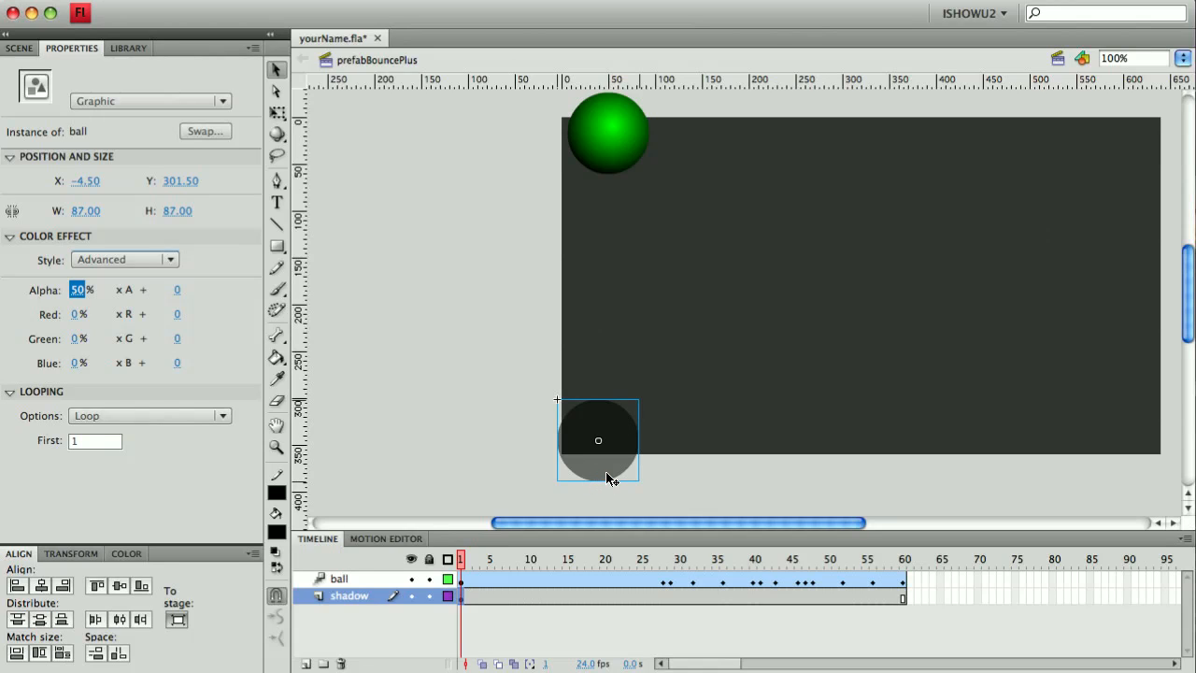
Step: Flatten the shadow instance by setting its vertical scale to 50% while leaving its width unlinked
click(606, 468)
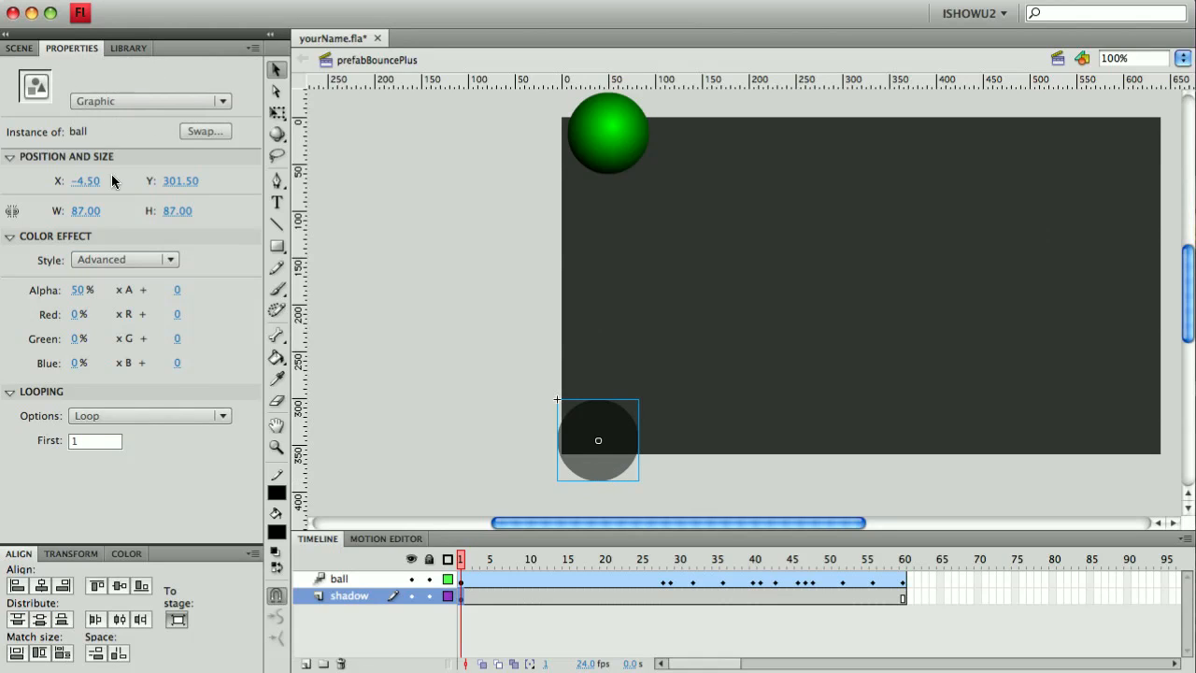
click(74, 553)
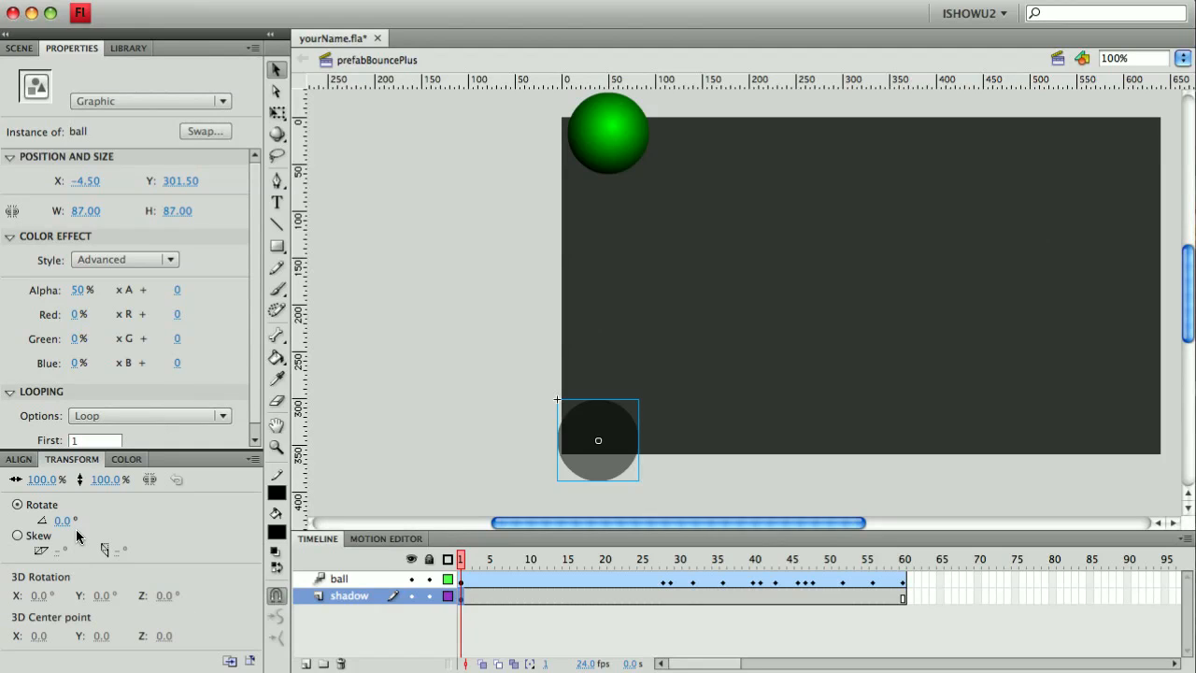
click(105, 480)
text(100)
text(5)
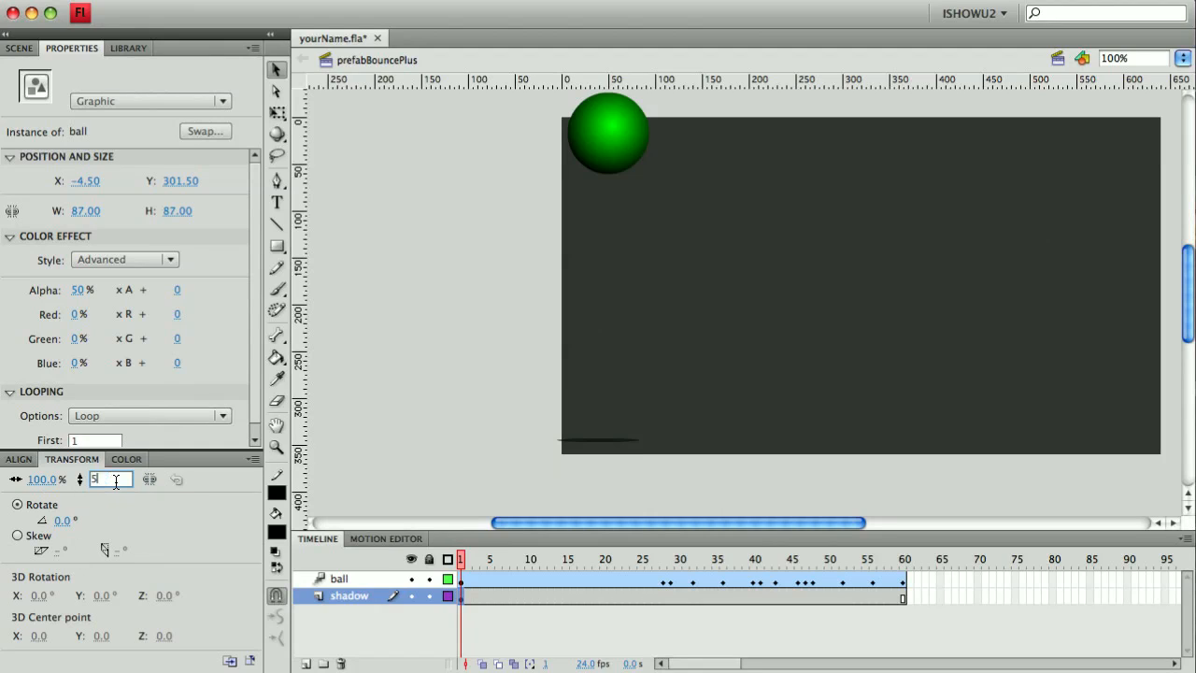
text(0)
key(Return)
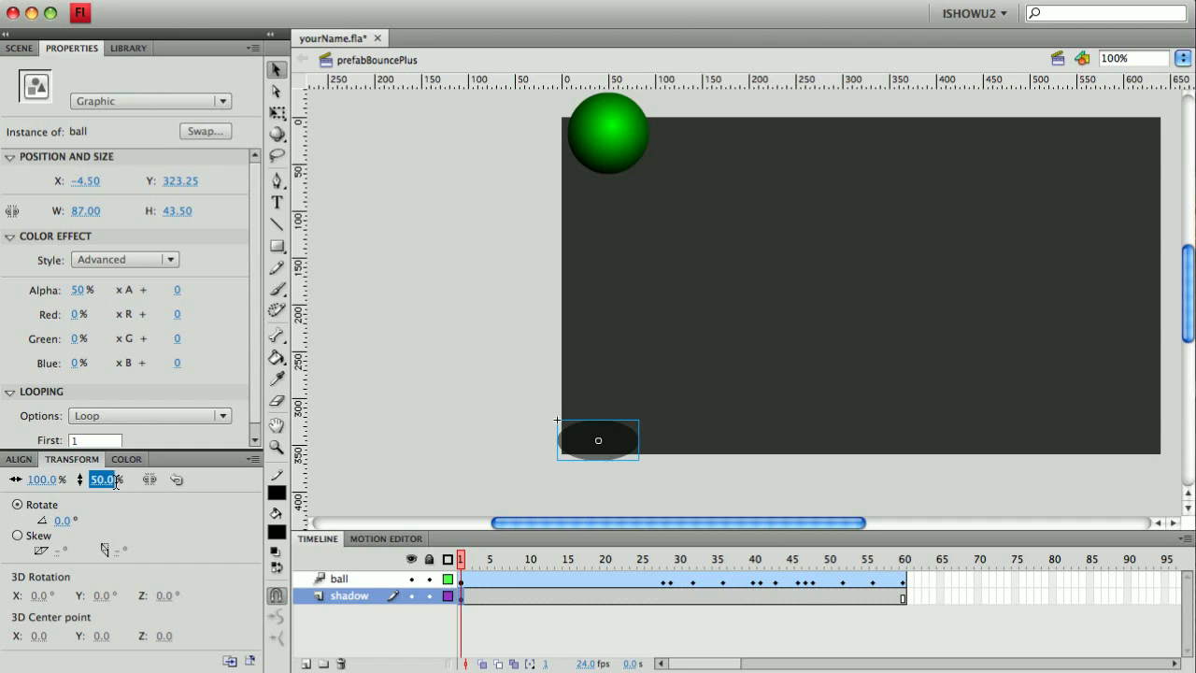
click(730, 482)
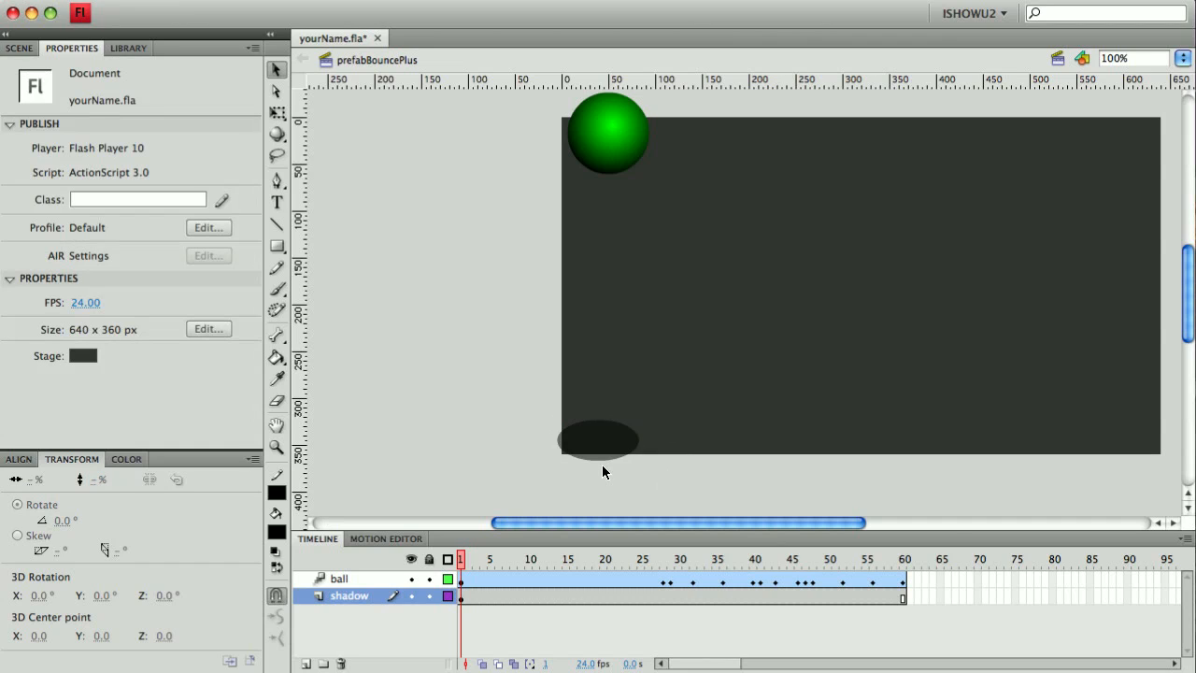
Step: Create a motion tween for the shadow instance from frame 1
drag(465, 561, 441, 583)
click(615, 455)
click(245, 0)
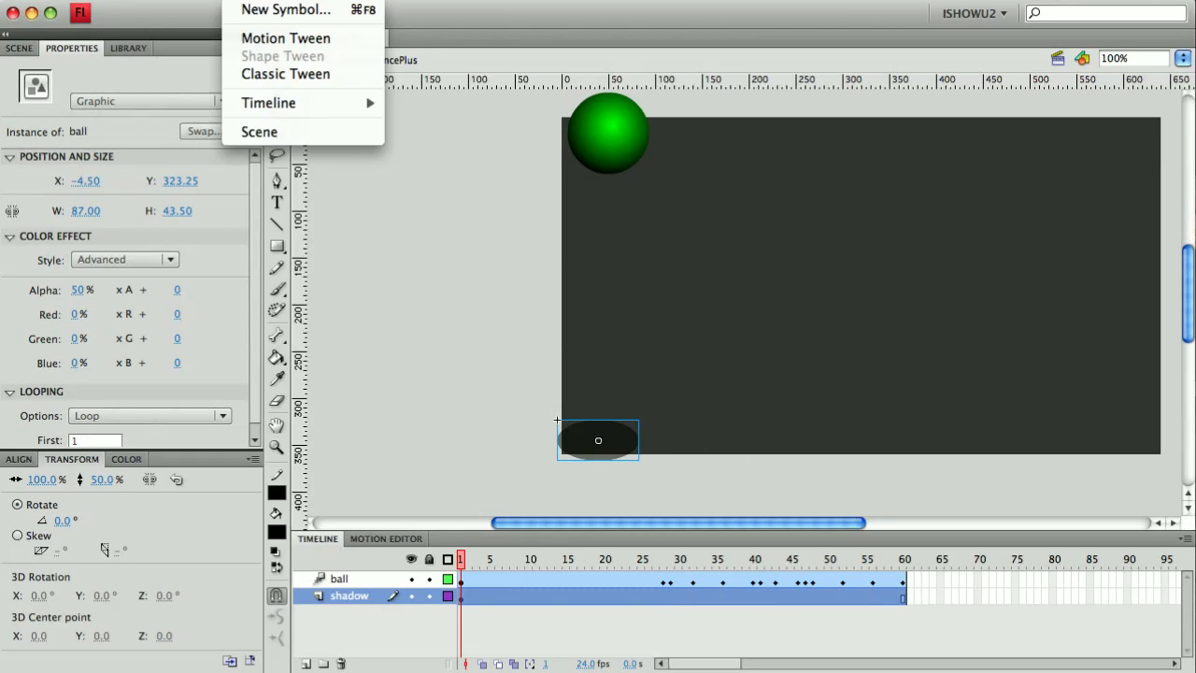
click(255, 38)
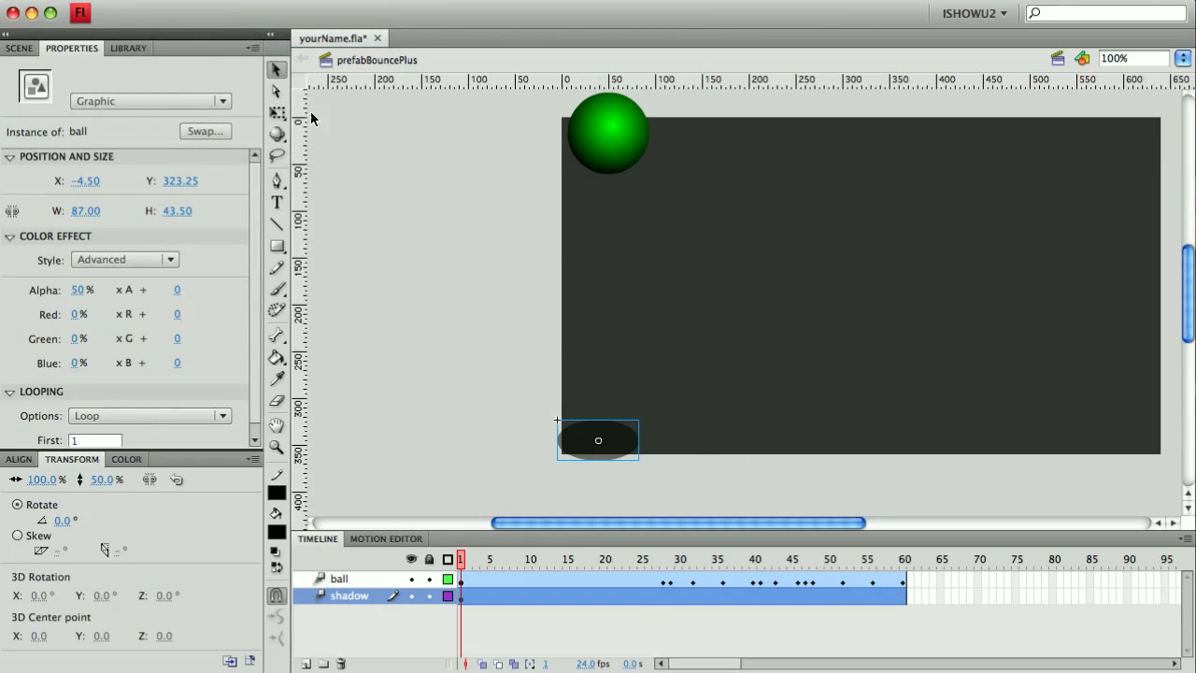
click(768, 605)
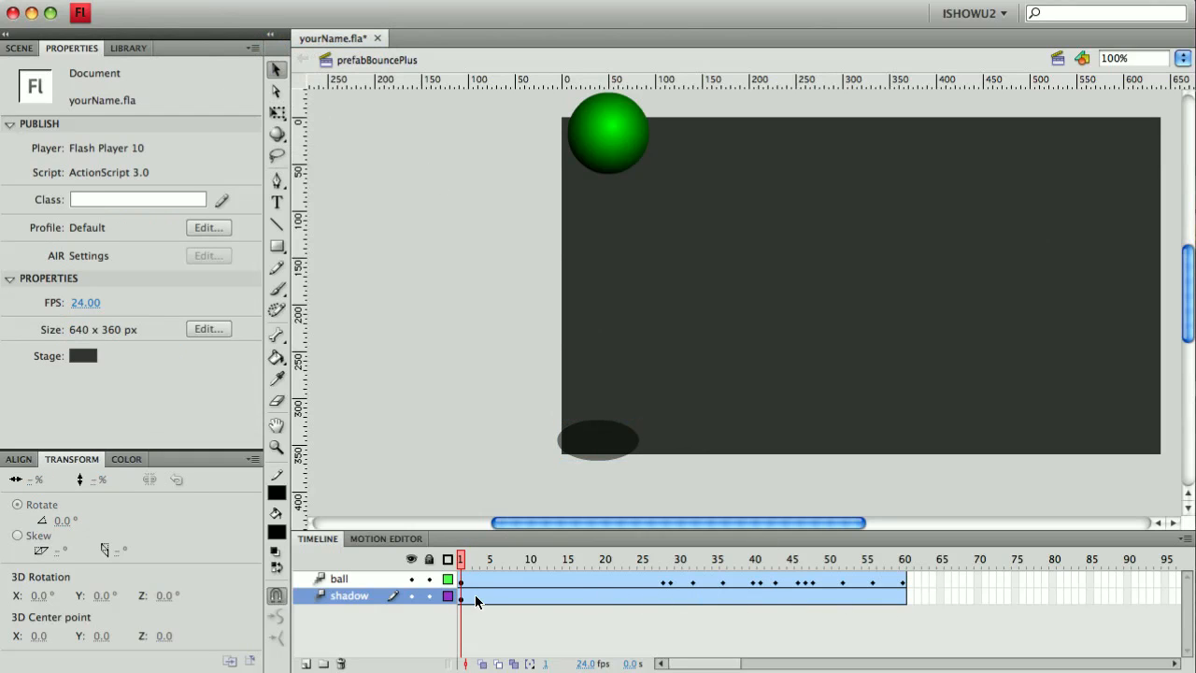
Step: At frame 60, move the shadow just beneath the ball, to about X 402, Y 267
drag(461, 561, 911, 643)
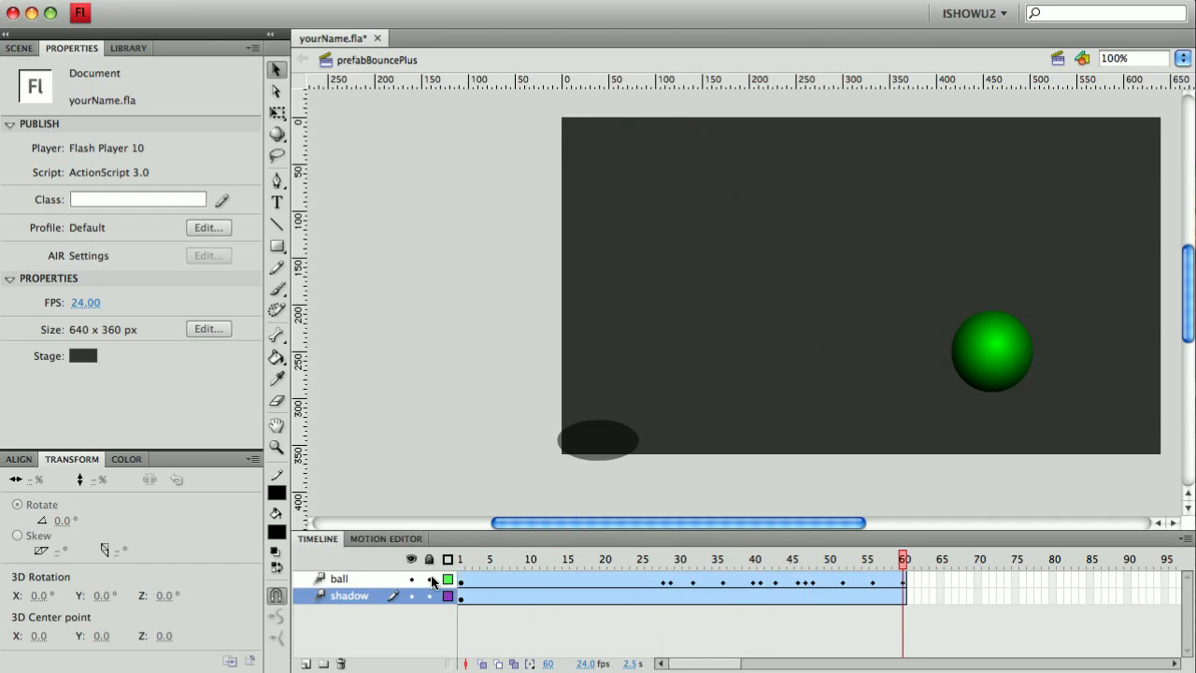
click(617, 442)
drag(617, 442, 996, 397)
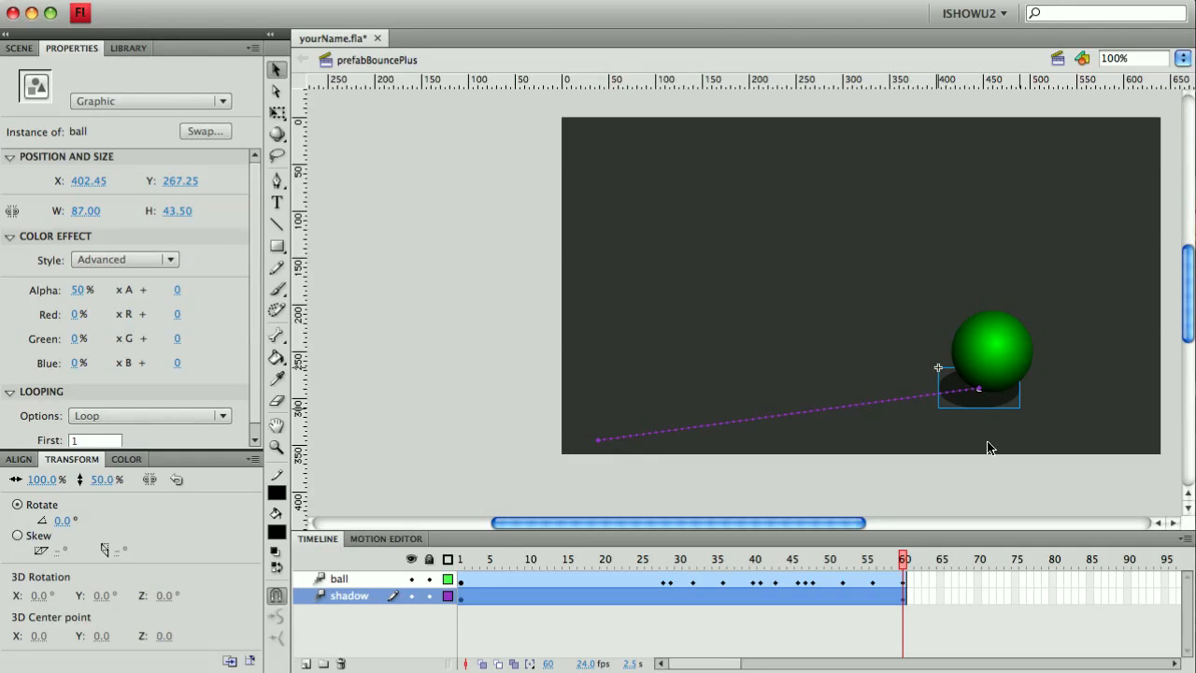
click(955, 450)
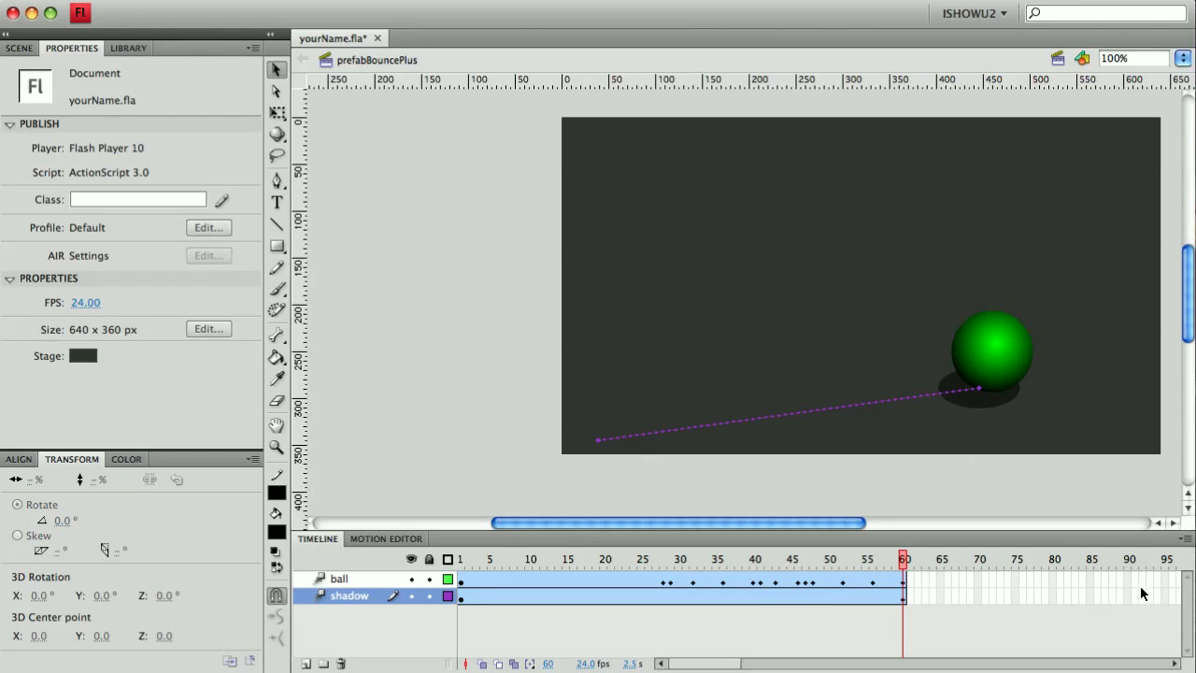
click(960, 582)
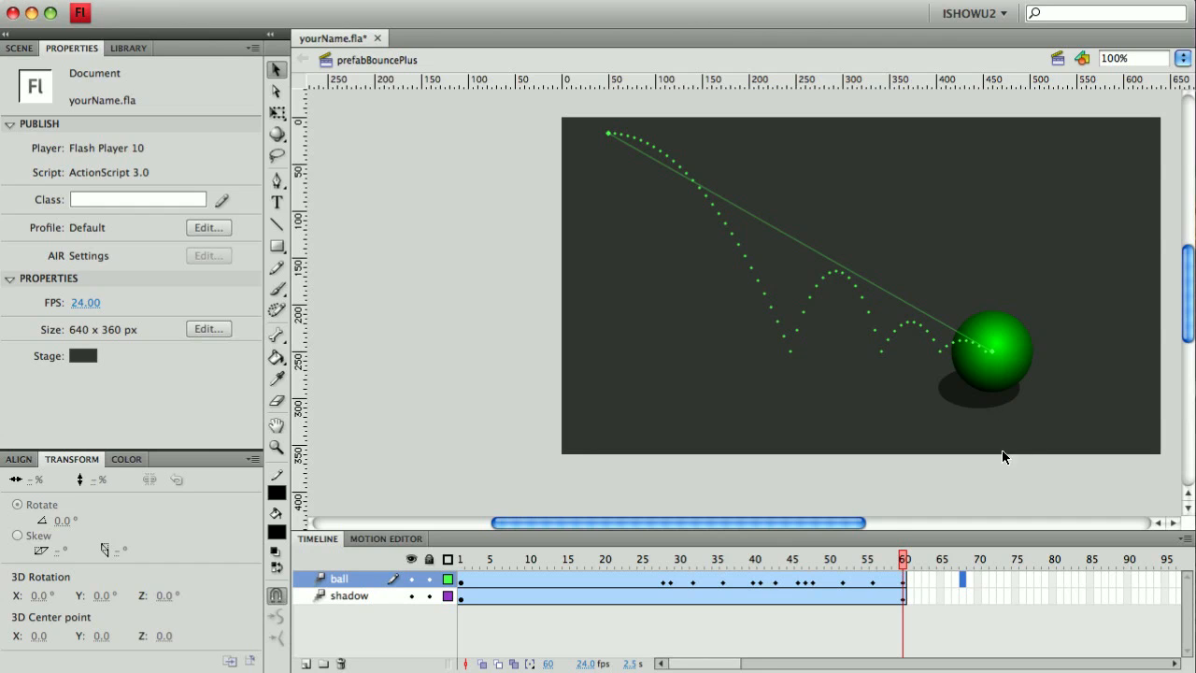
Step: Set the shadow's alpha to 40% at frame 1 and check its alpha at frame 60
click(461, 602)
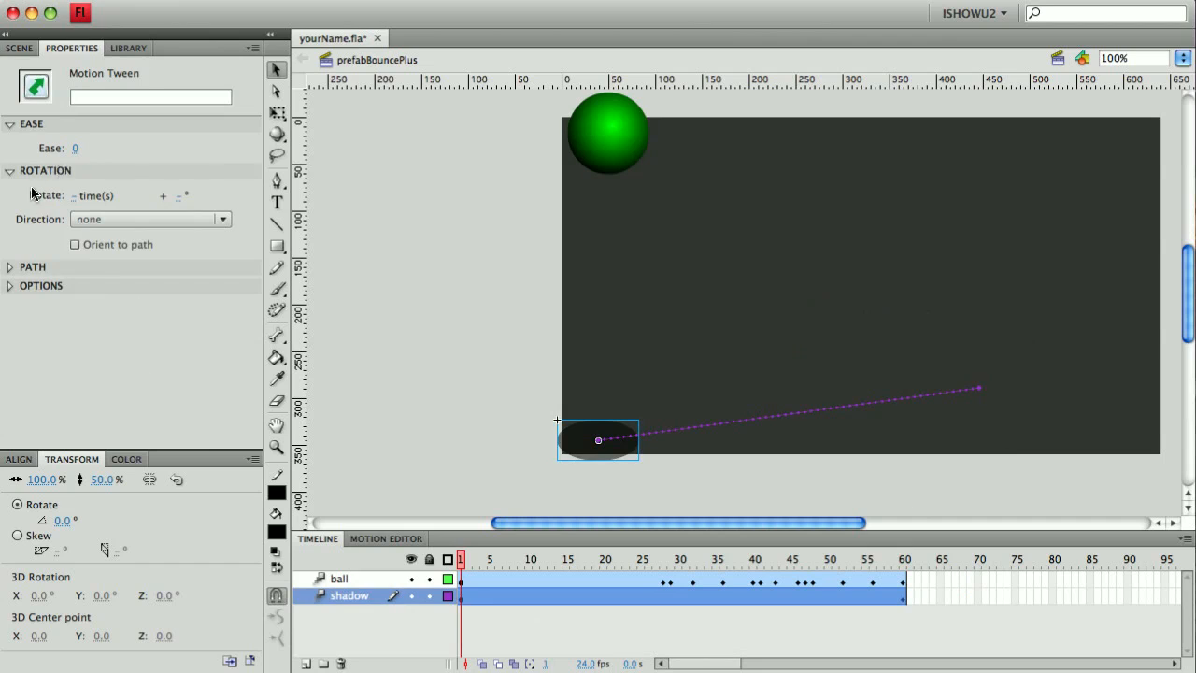
click(579, 445)
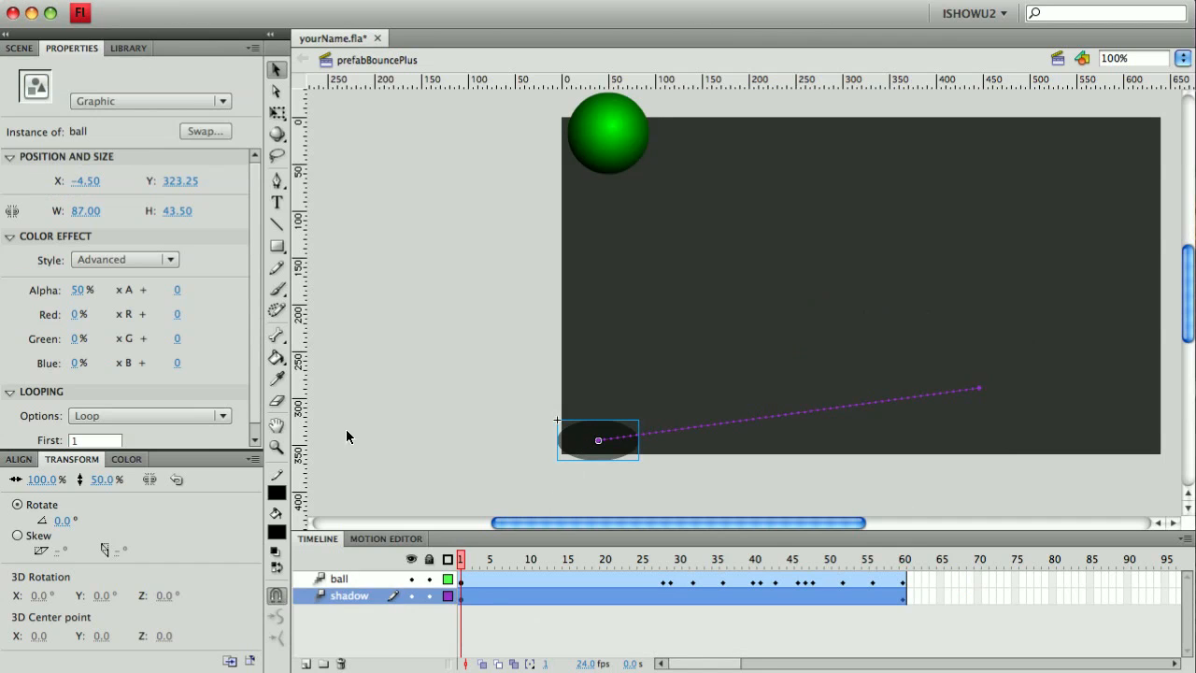
click(82, 290)
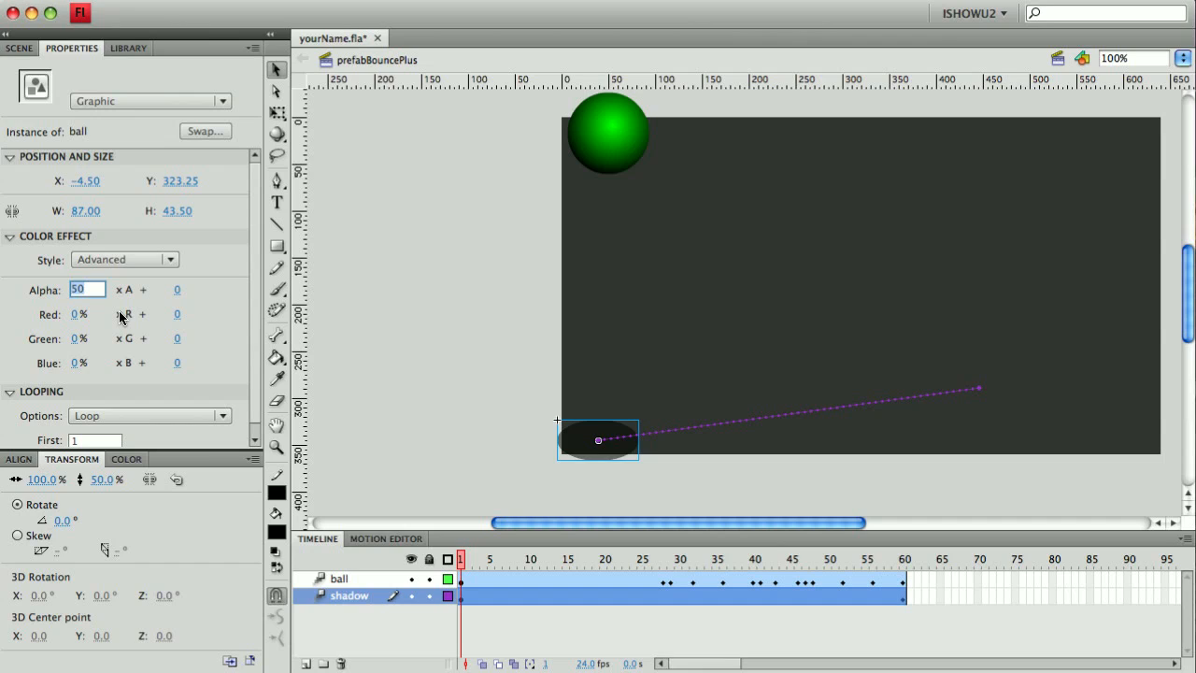
text(4)
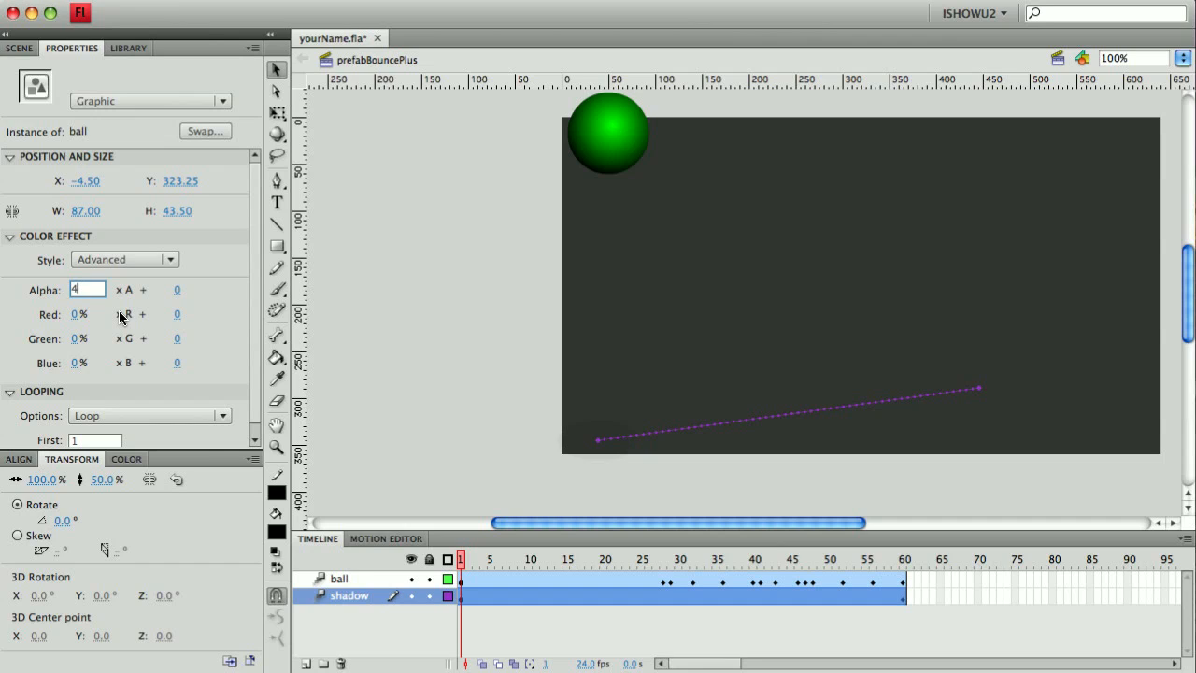
text(0)
key(Return)
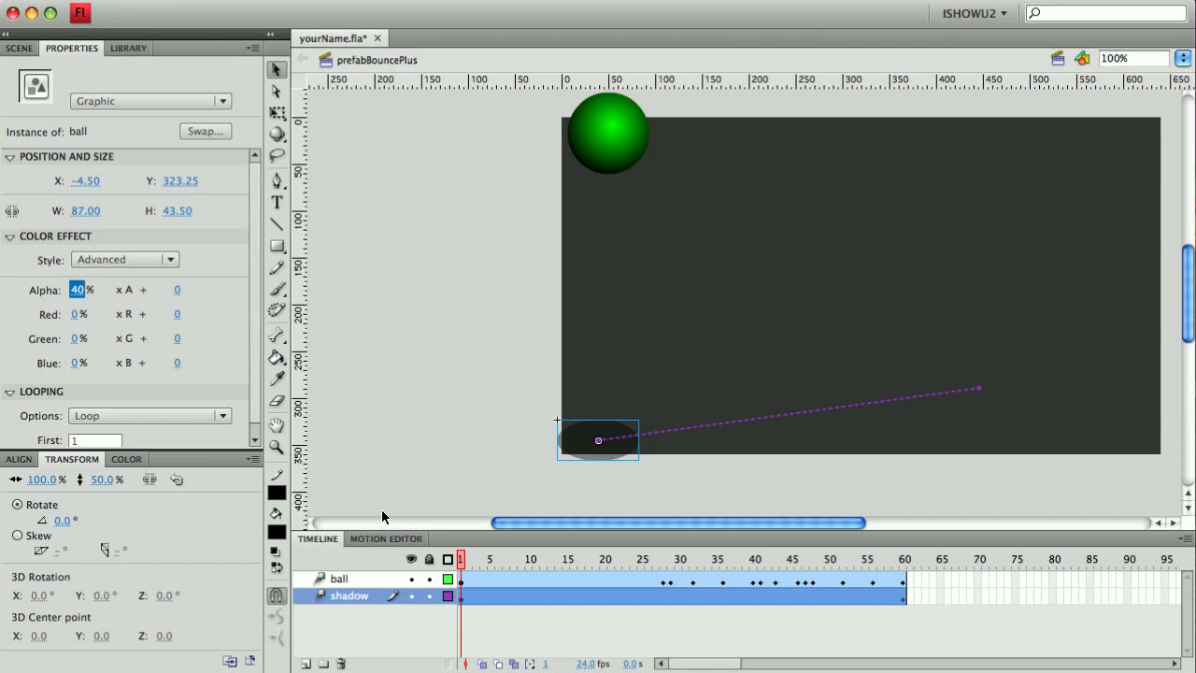
drag(459, 565, 962, 606)
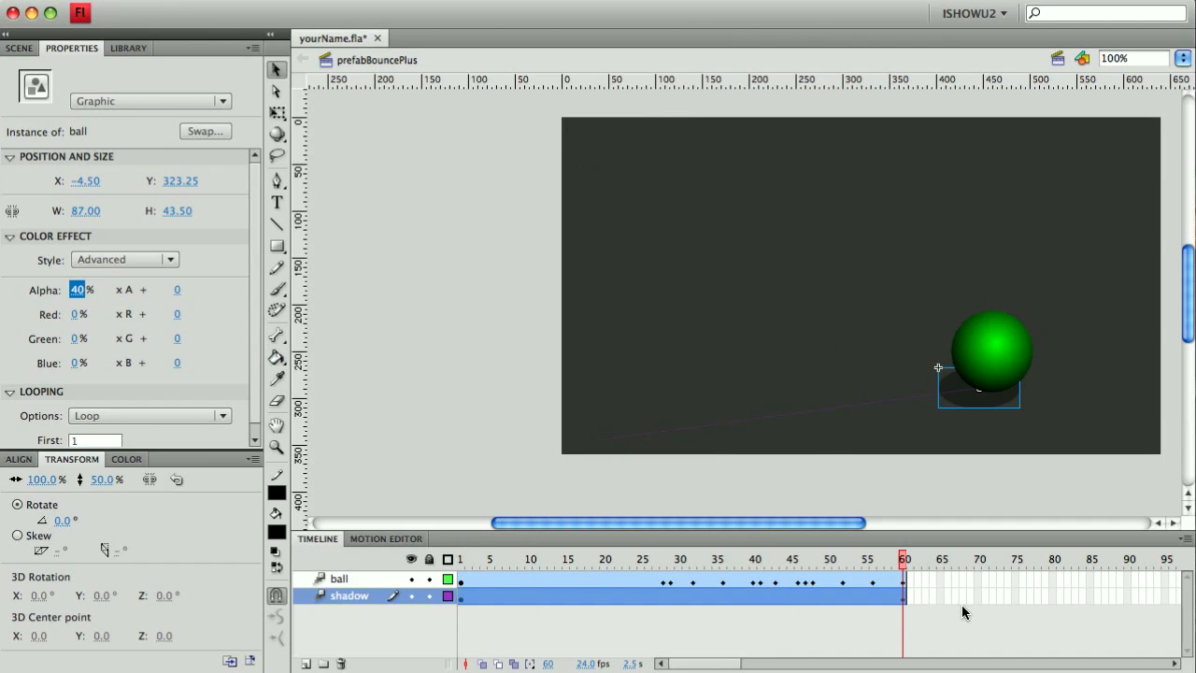
click(990, 405)
Step: Return to frame 1 and set the shadow's vertical scale to 35%
click(460, 562)
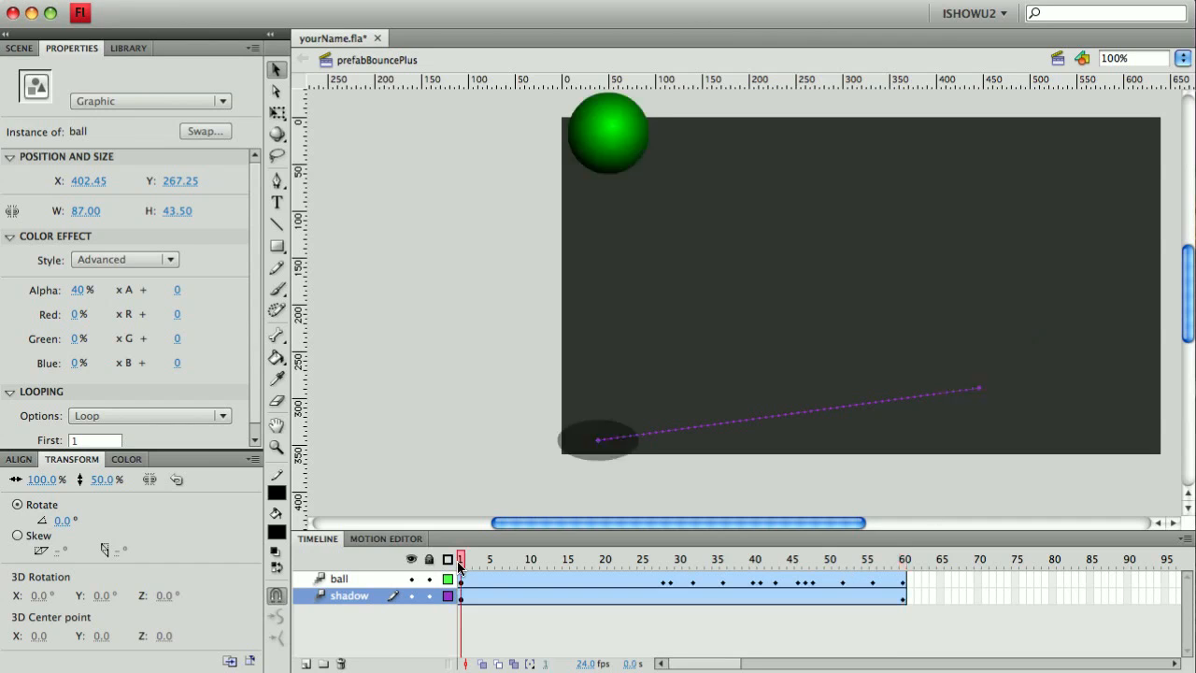
click(608, 455)
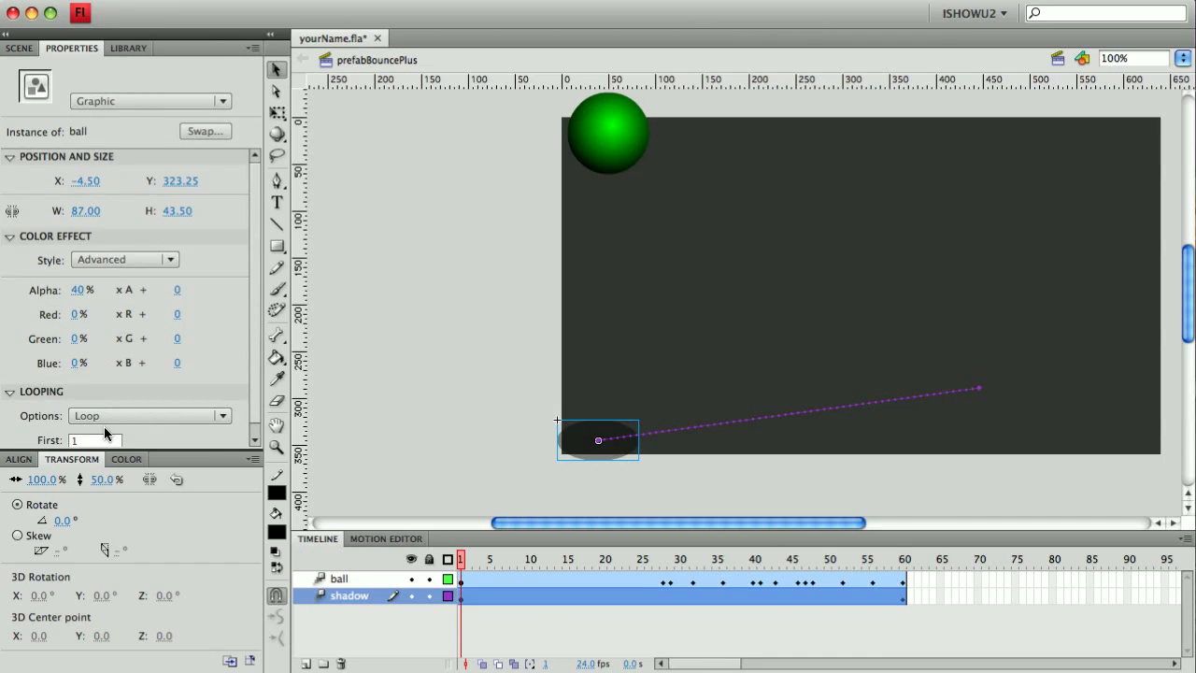
click(95, 480)
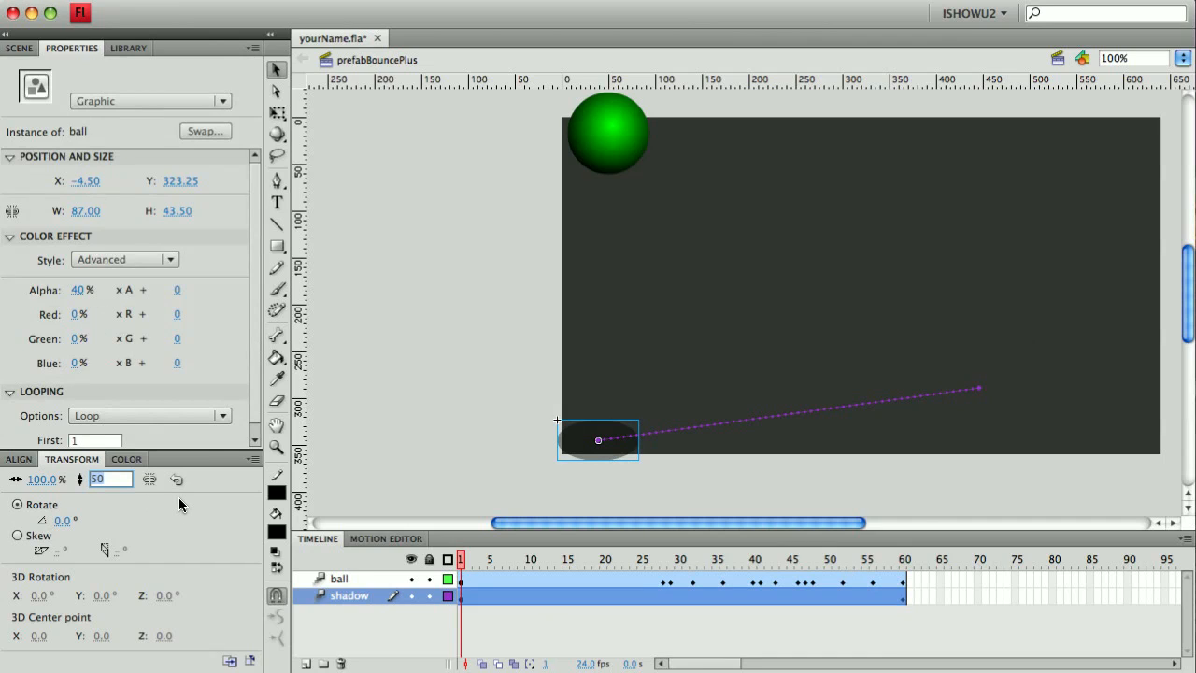
text(35)
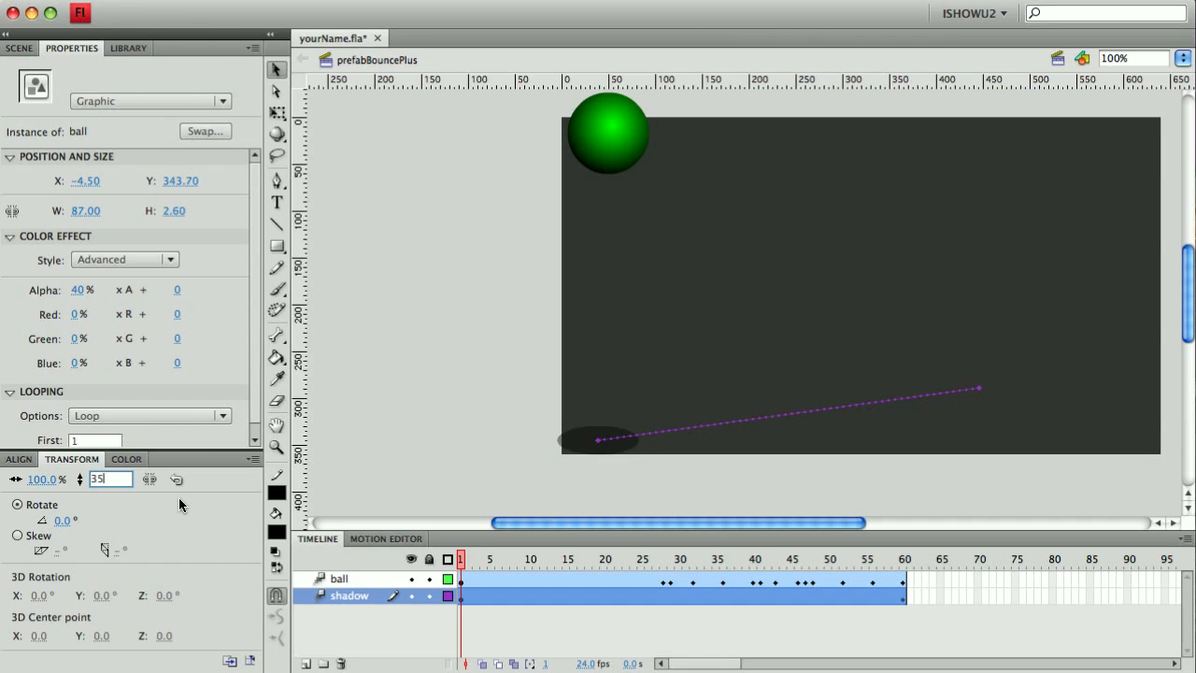
key(Return)
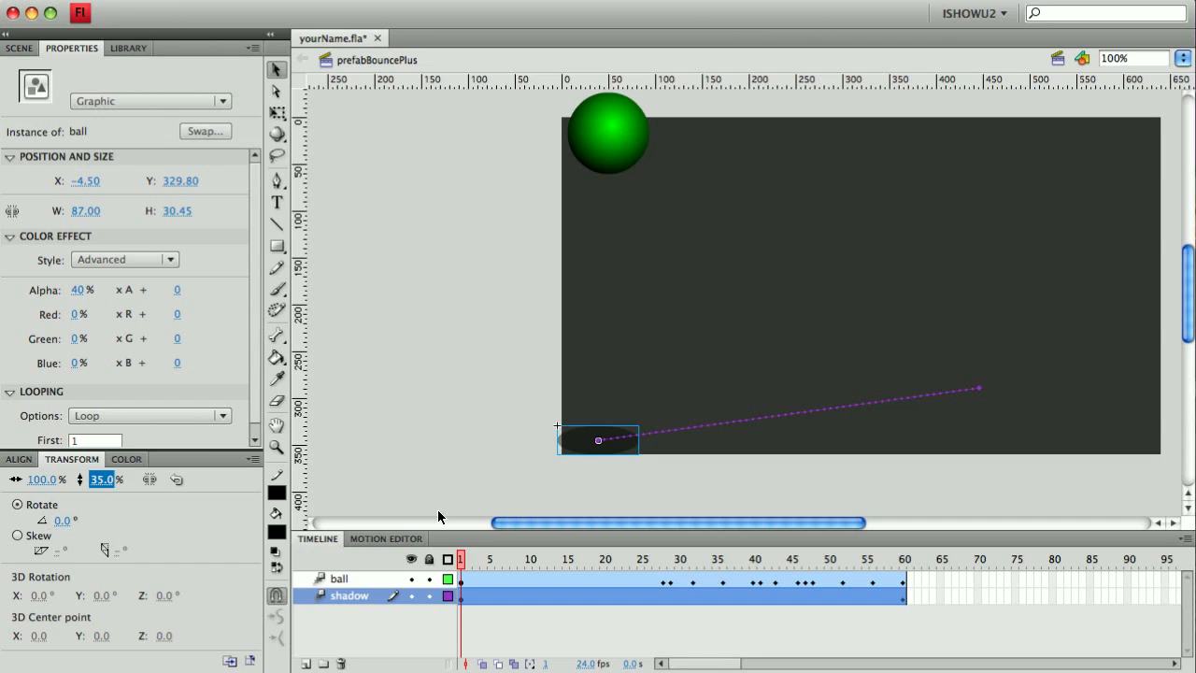
click(603, 471)
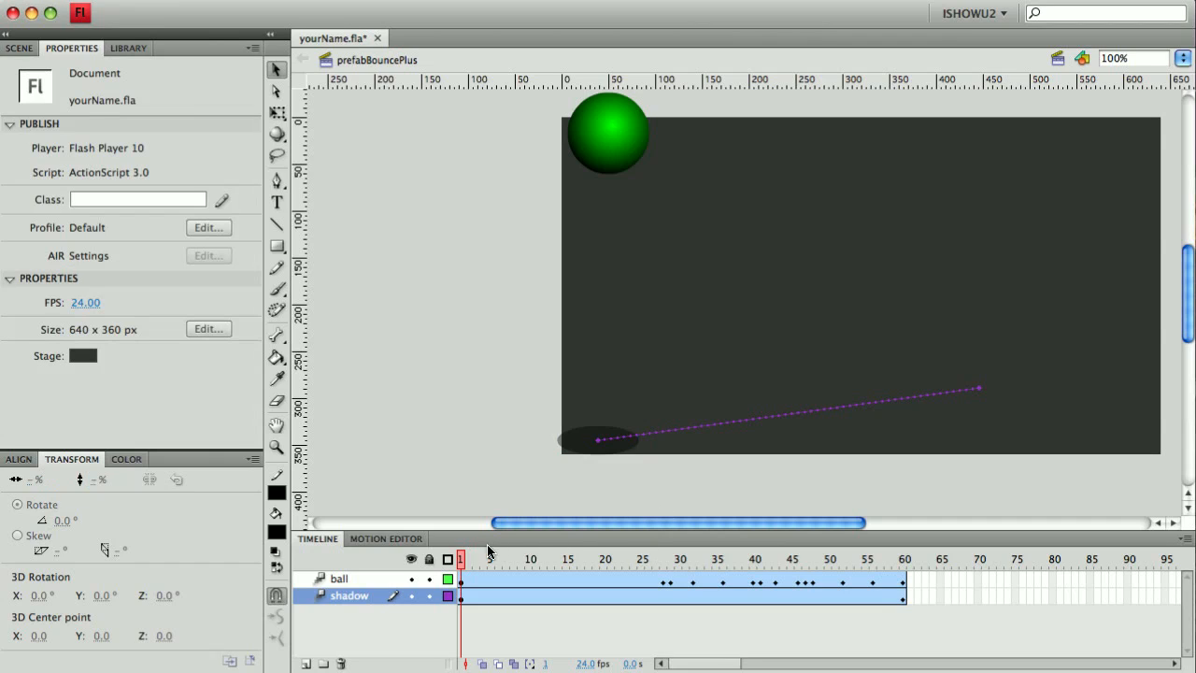
Step: At frame 29, move the shadow up against the underside of the squashed ball, to about X 189, Y 271
drag(462, 564, 669, 560)
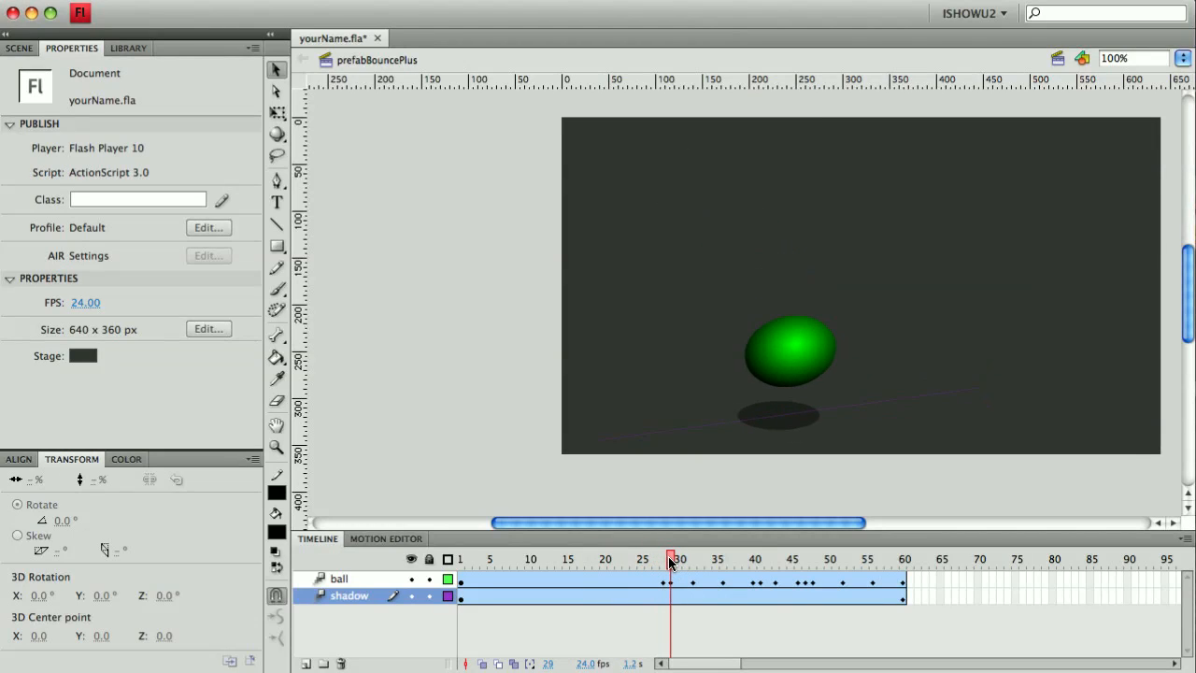
click(774, 423)
drag(775, 422, 774, 402)
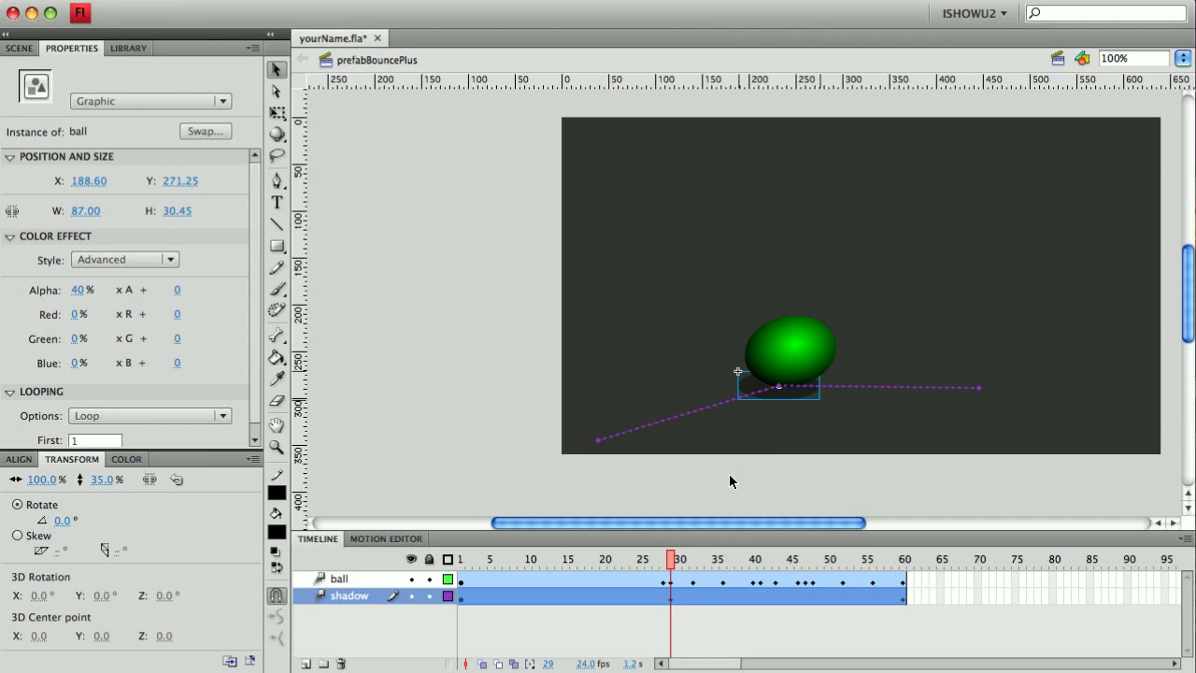
Step: Insert keyframes in the shadow layer's tween at frames 43 and 52, where the ball touches the ground
drag(661, 559, 779, 572)
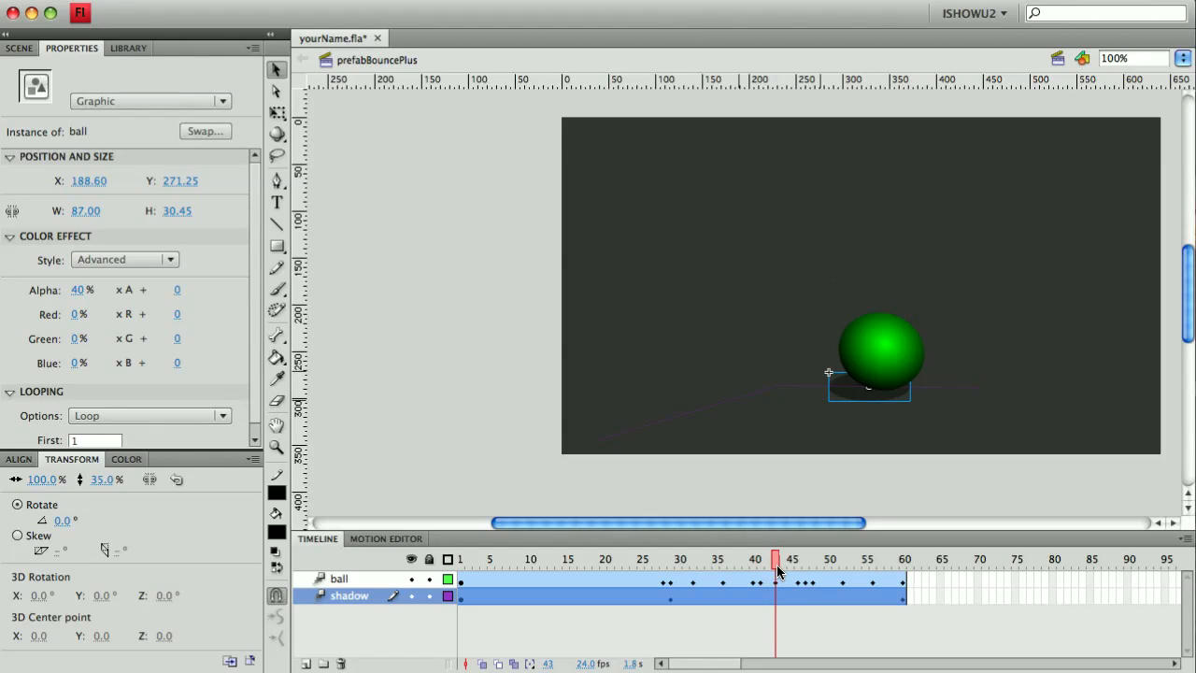
click(777, 595)
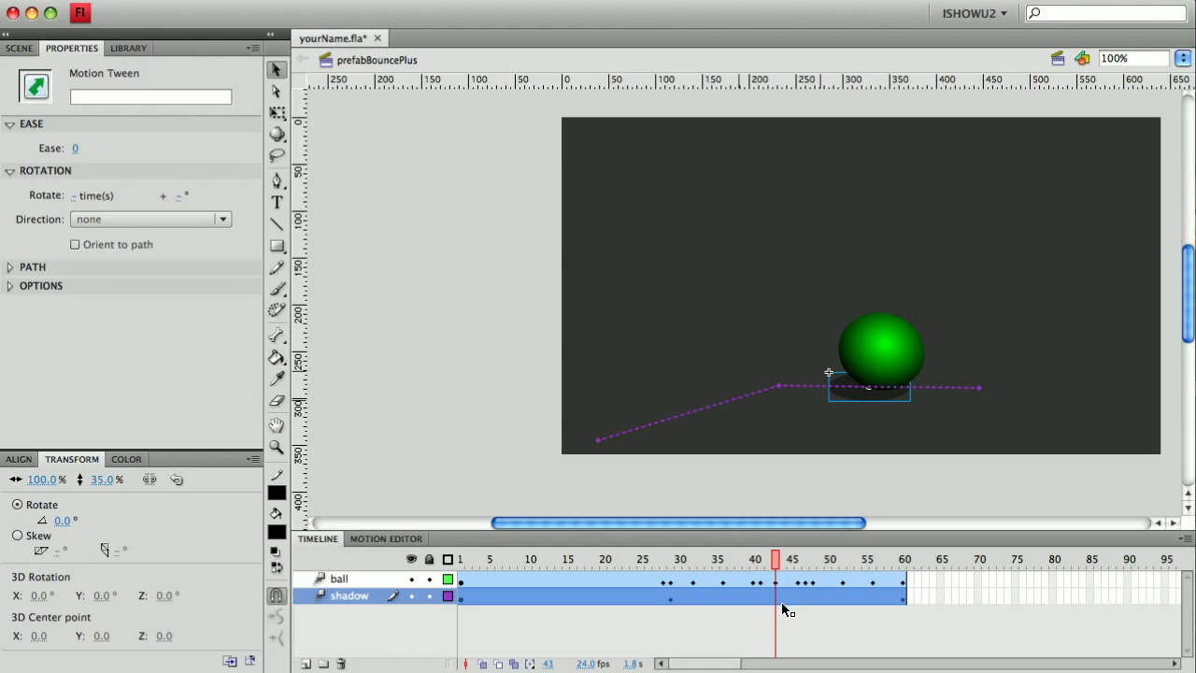
right_click(777, 603)
drag(781, 565, 843, 572)
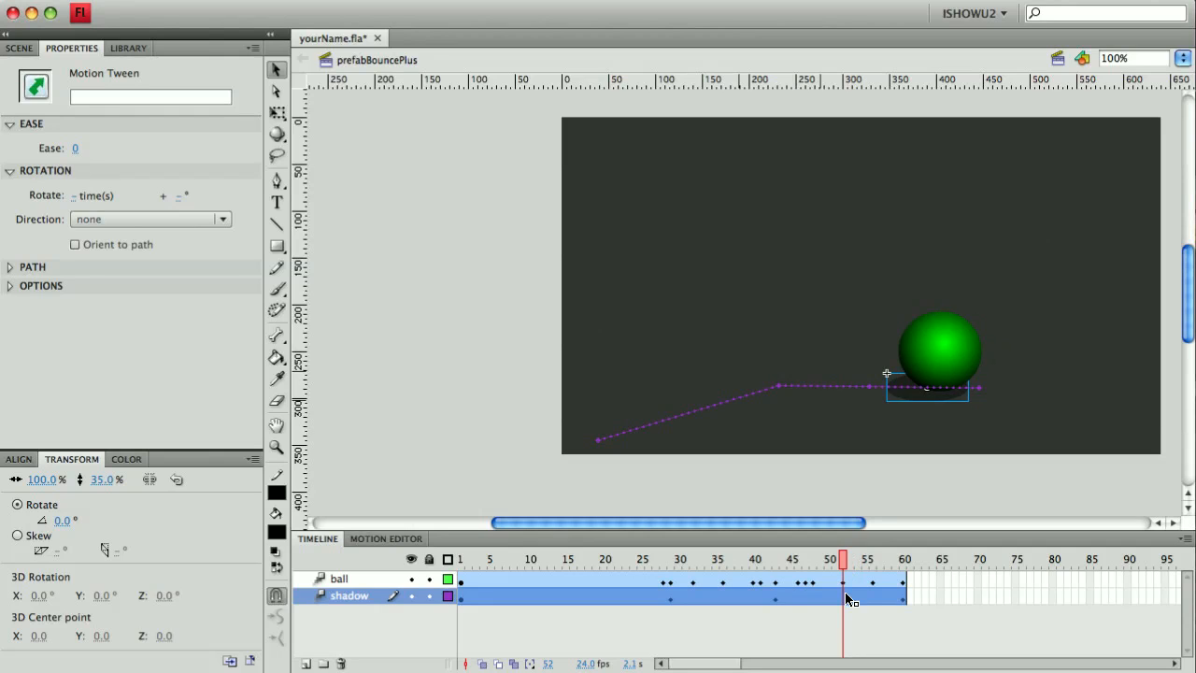
right_click(841, 595)
Step: Add a shadow keyframe at frame 37 and move the shadow down away from the airborne ball, to about X 246, Y 315
drag(844, 560, 689, 565)
drag(619, 572, 728, 585)
click(731, 598)
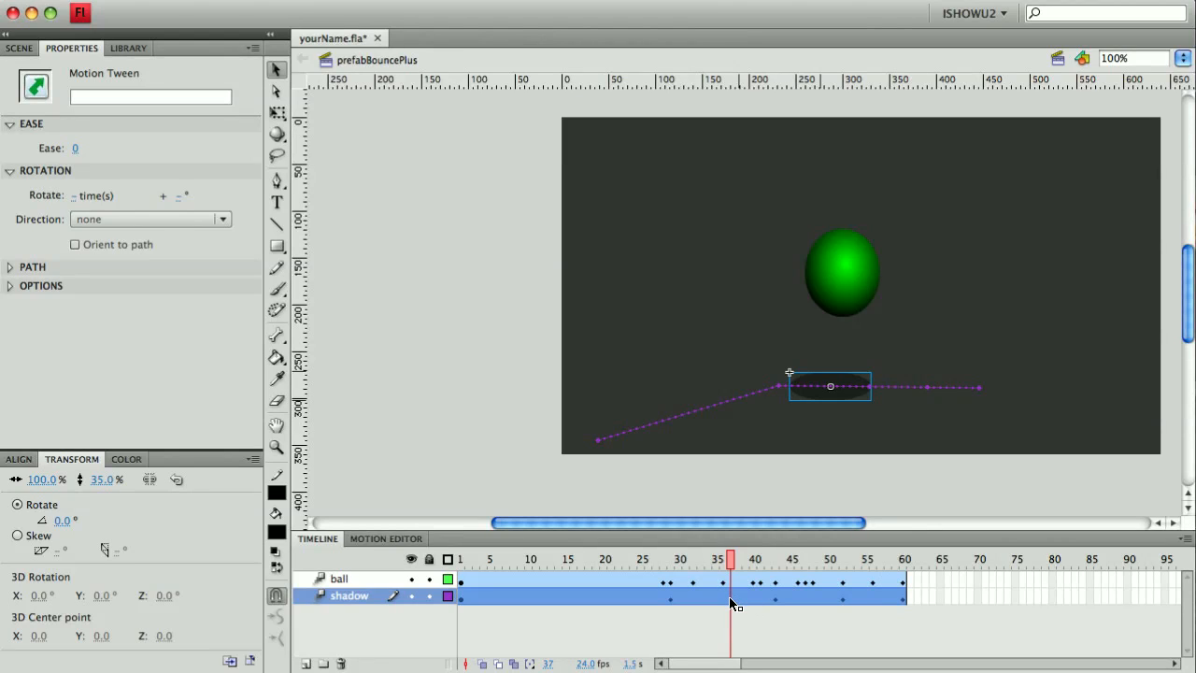
right_click(730, 603)
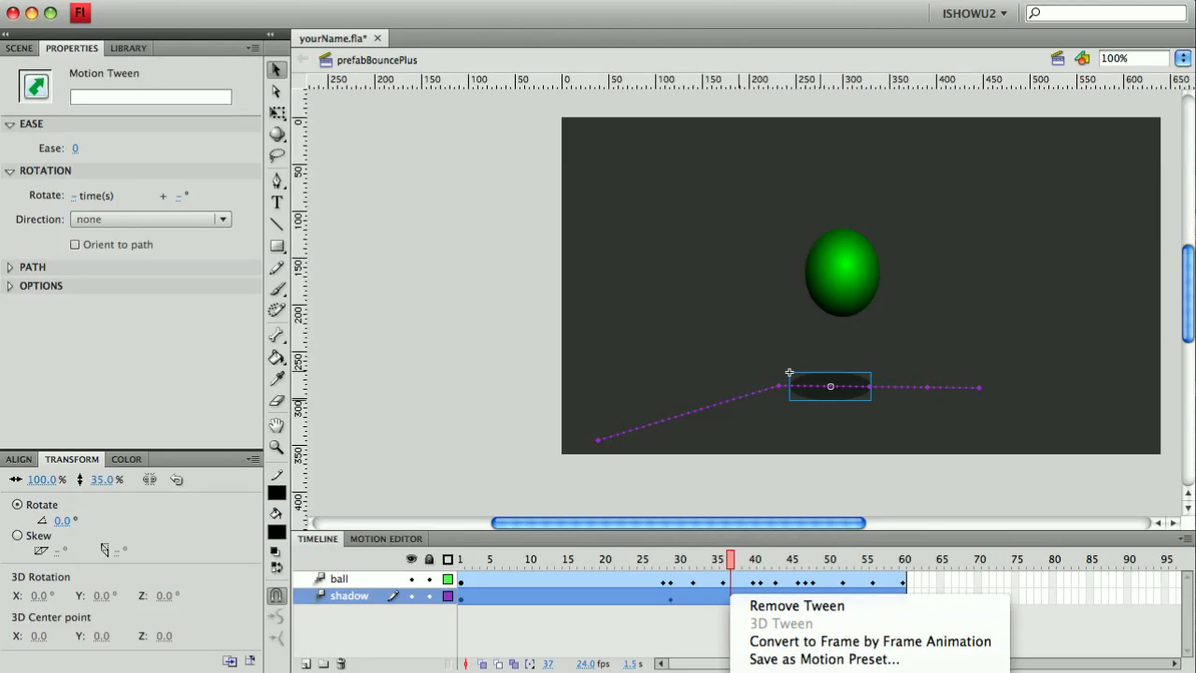
key(Escape)
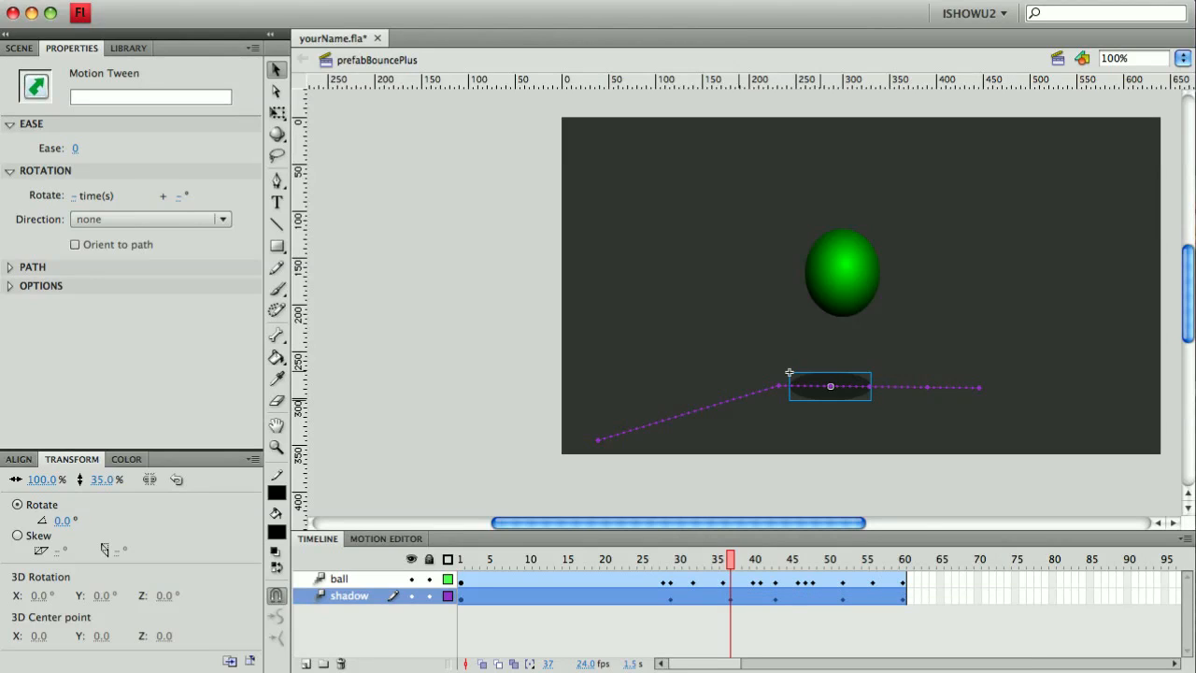
click(832, 392)
drag(834, 393, 837, 436)
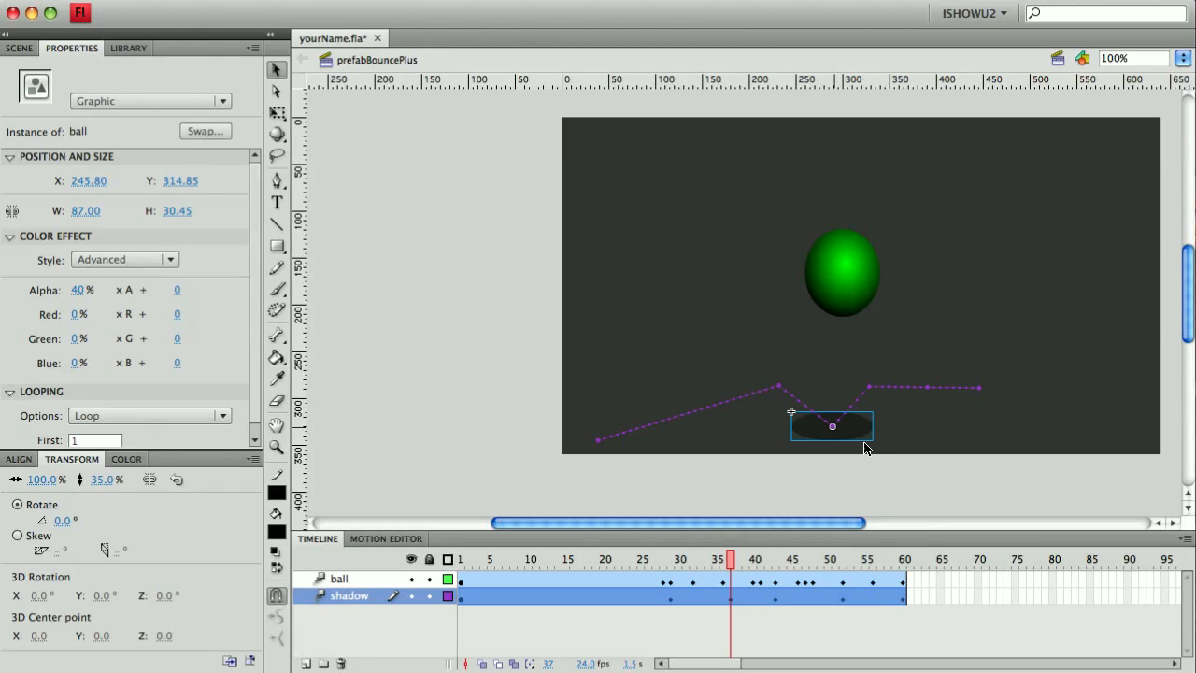
Step: Add a shadow keyframe at frame 48 and lower the shadow slightly beneath the ball, to about X 320, Y 296
drag(732, 564, 812, 564)
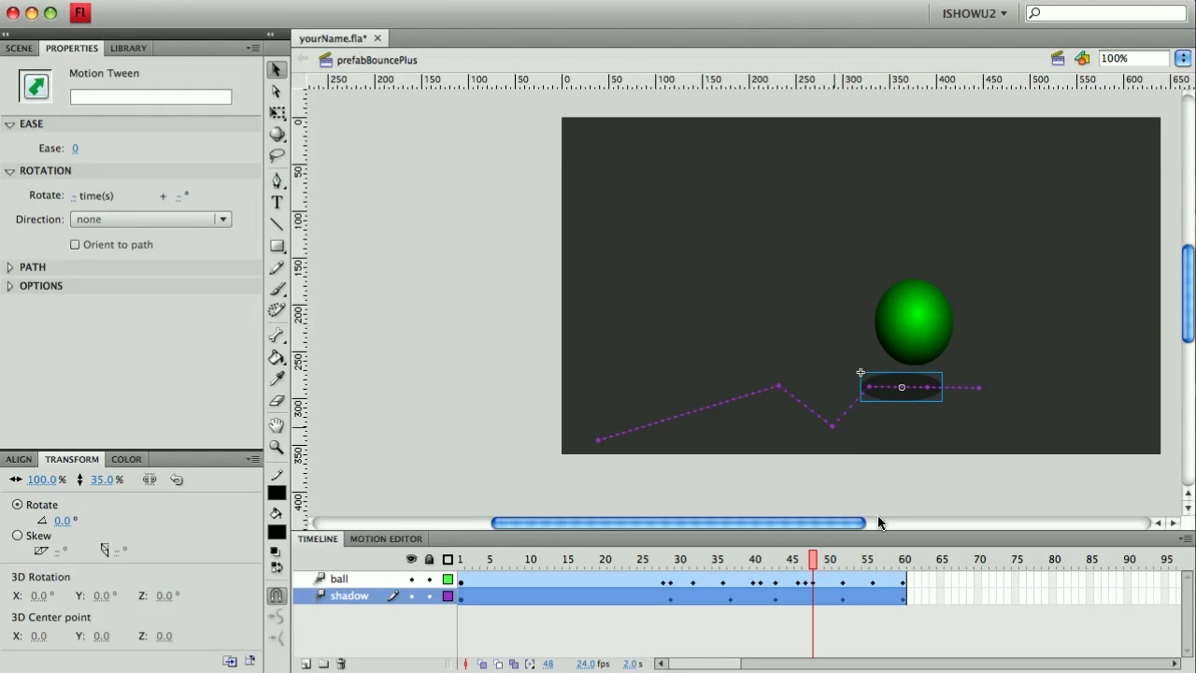
right_click(813, 602)
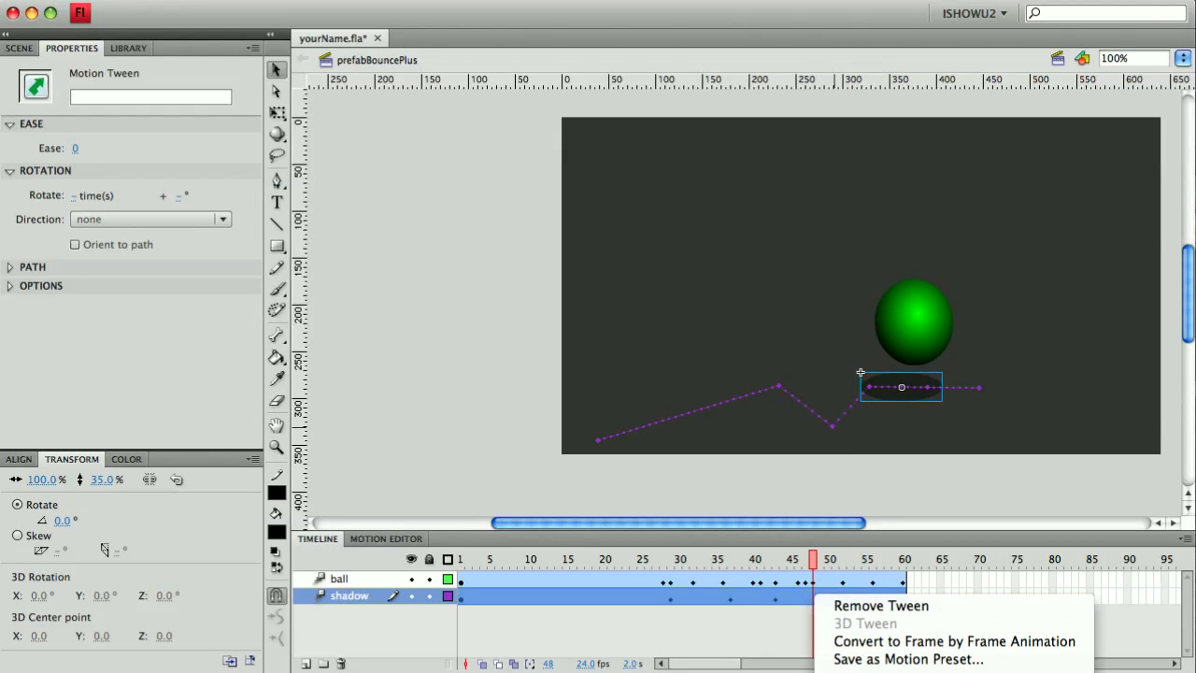
key(Escape)
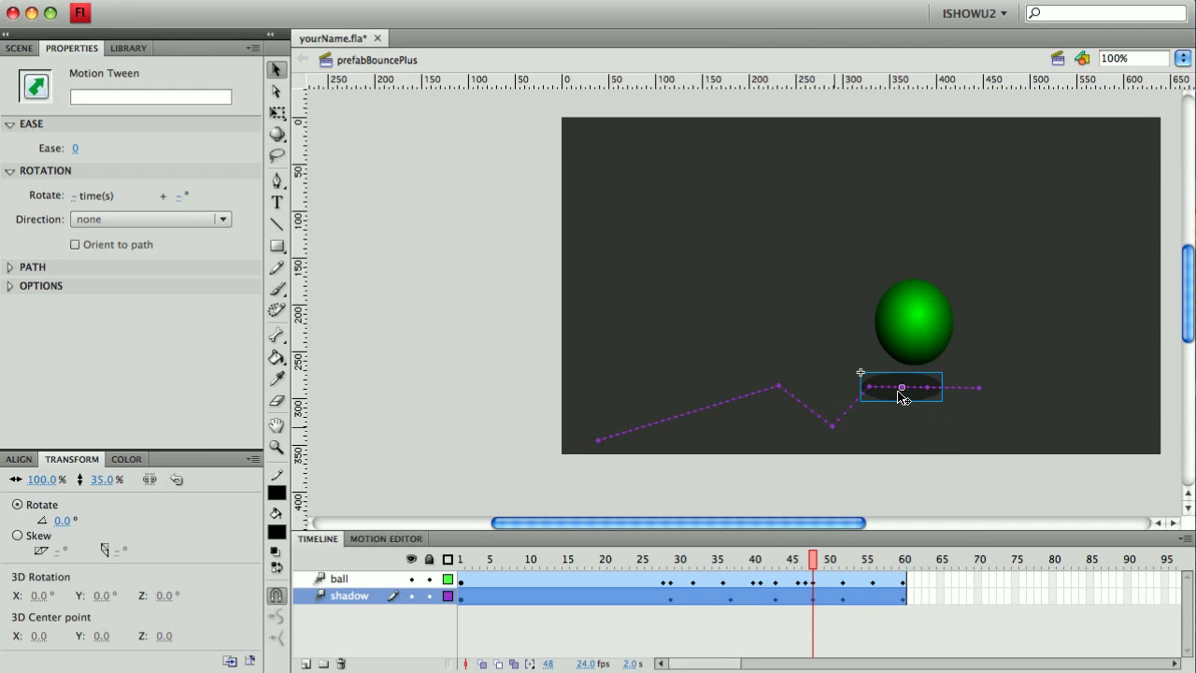
drag(903, 396, 906, 419)
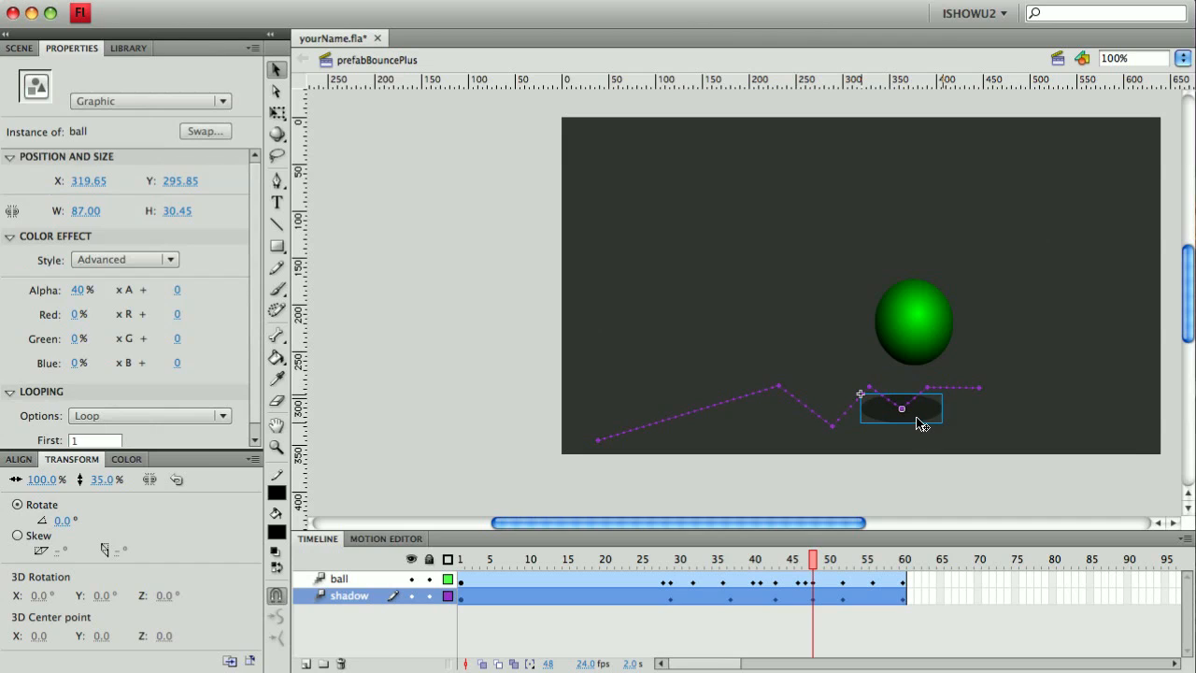